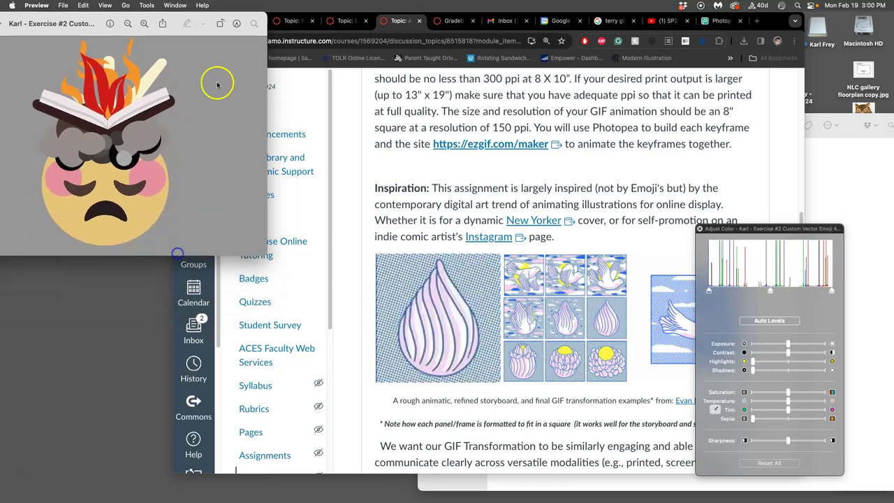
- Move the Preview window aside and scroll the Canvas GIF Transformation assignment to 'To Get Credit for your Work'
drag(211, 18, 190, 12)
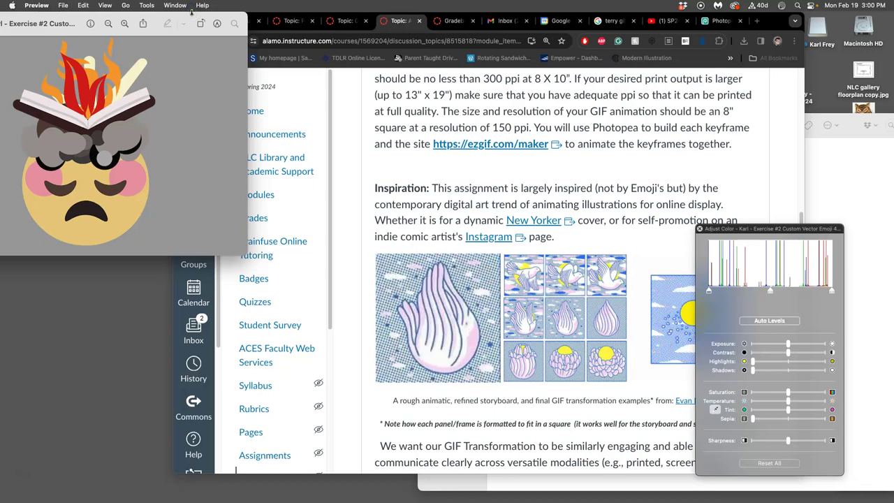
click(369, 216)
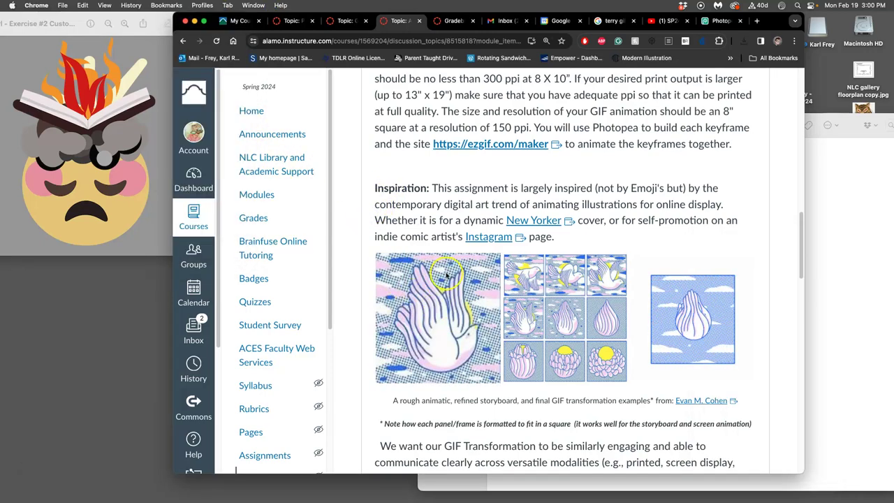
scroll(449, 293, down, 1)
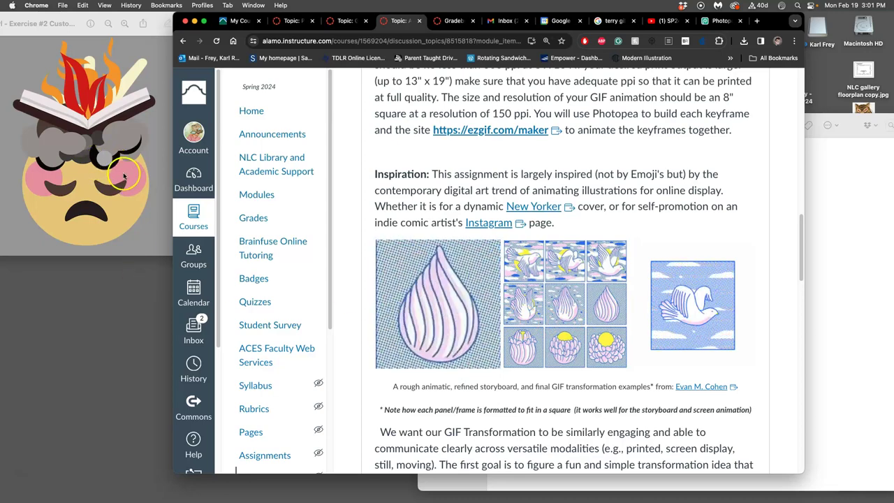
scroll(503, 311, down, 5)
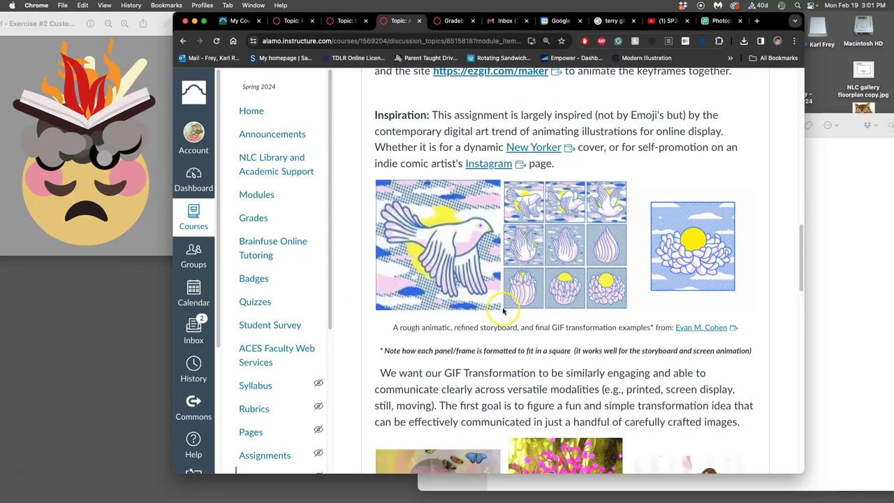
scroll(503, 310, down, 8)
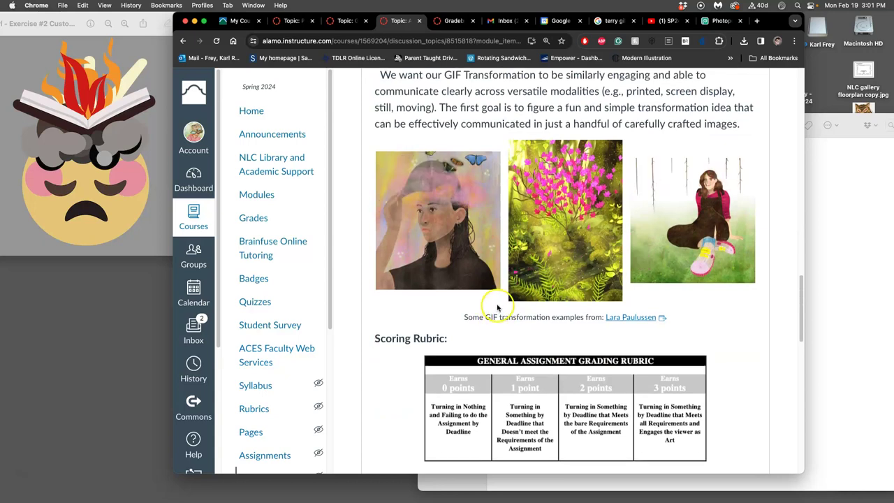
scroll(501, 313, down, 4)
scroll(497, 308, down, 7)
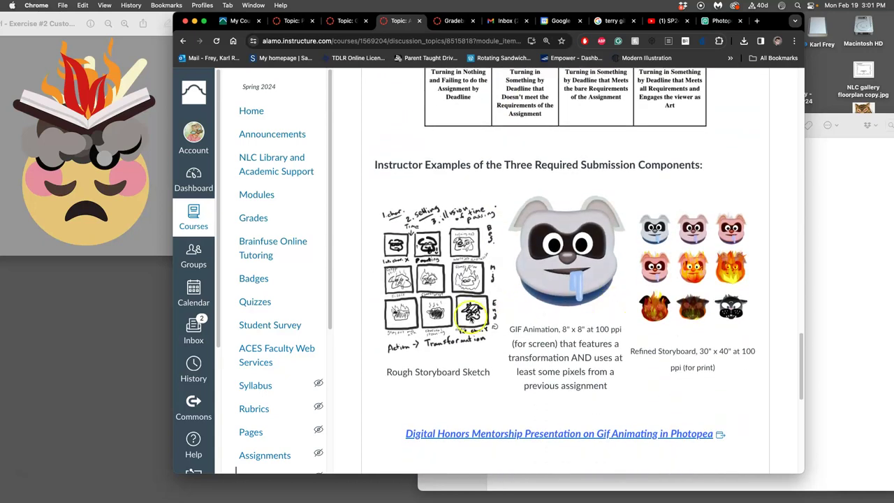
scroll(495, 323, down, 5)
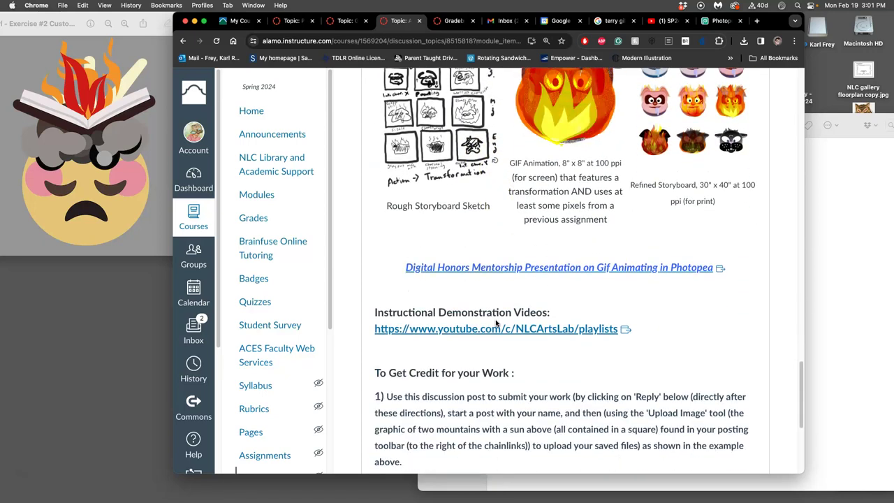
- Open IMG_20240219_145810.jpg from the Downloads stack in Preview
mouse_move(6, 412)
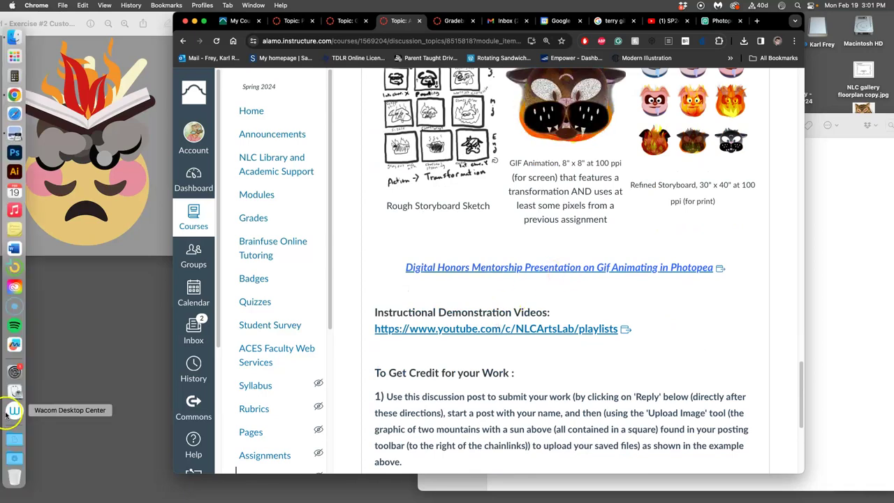
click(14, 458)
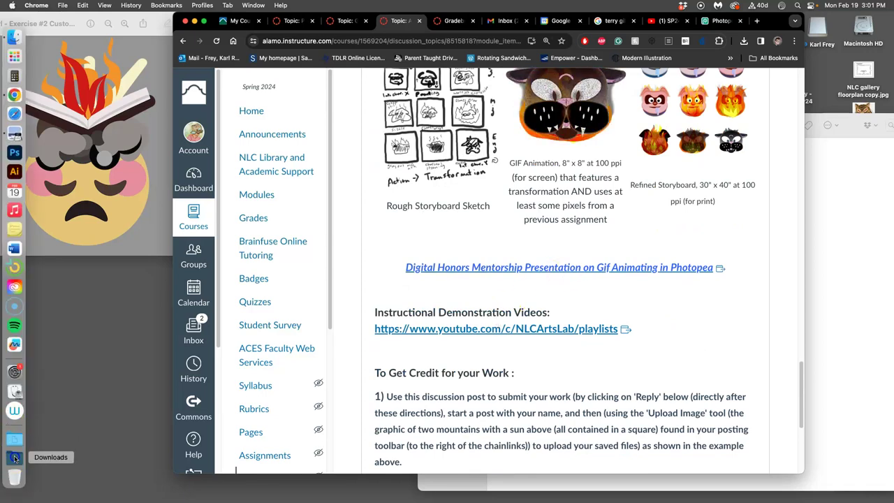
click(66, 154)
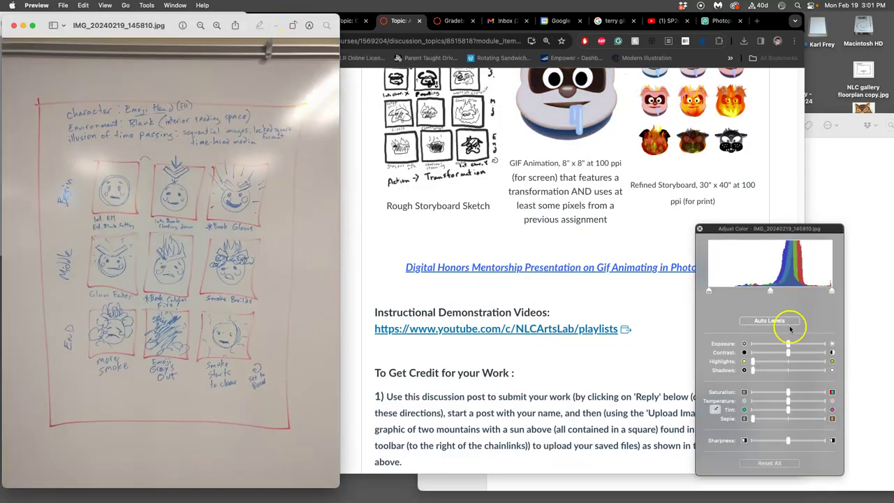
- Apply Auto Levels, pull the white point left, and select the red-bordered storyboard area
click(772, 321)
drag(828, 291, 815, 291)
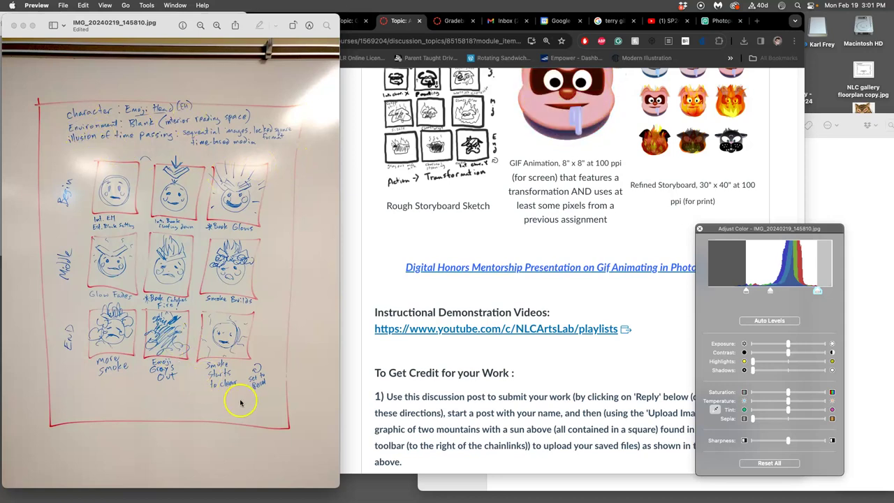
click(35, 95)
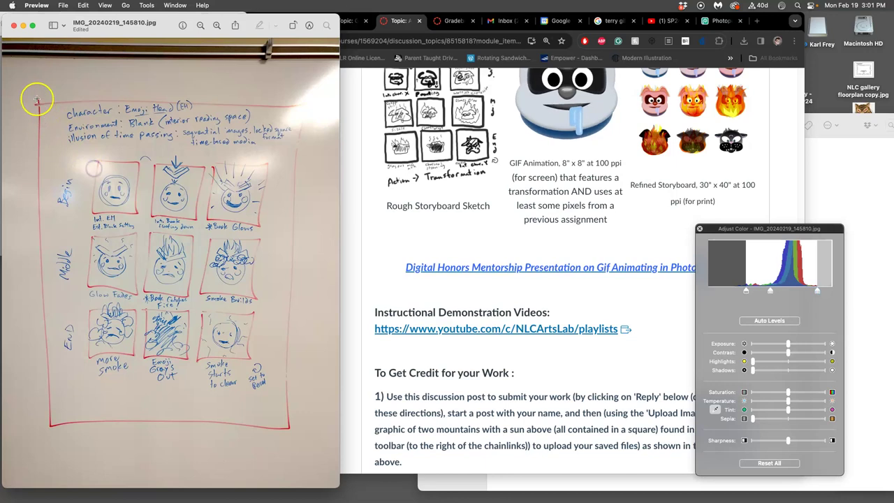
drag(36, 97, 293, 433)
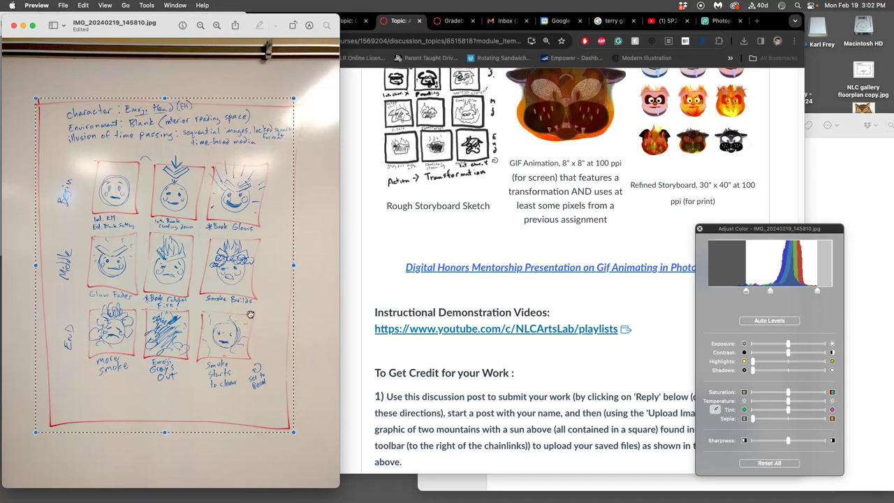
- Crop the photo to the selection, reapply Auto Levels and increase sharpness
key(super+k)
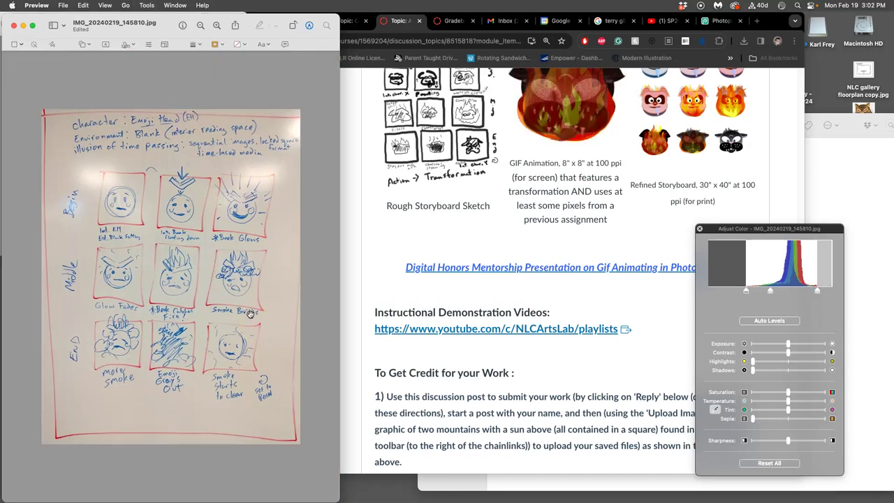
click(769, 321)
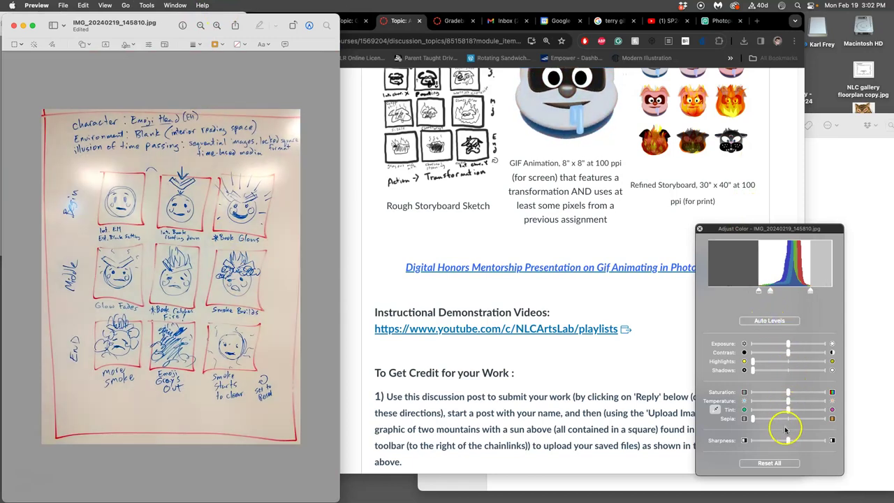
drag(788, 440, 806, 440)
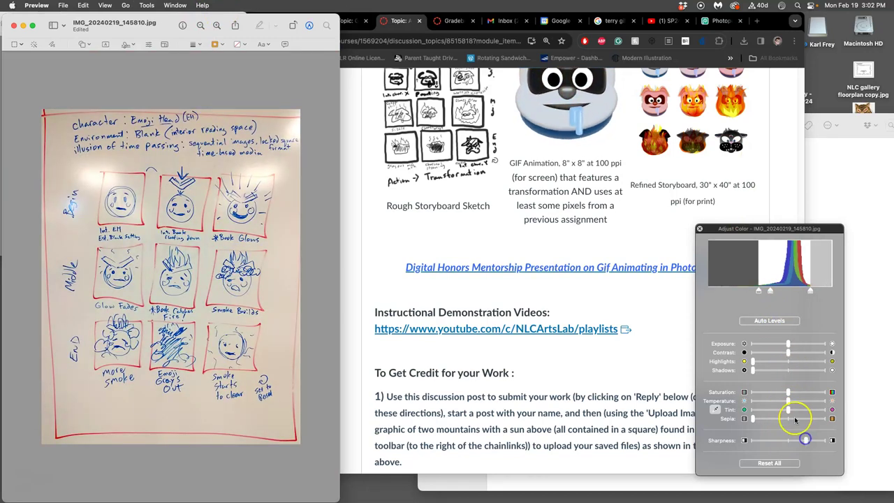
- Cool the temperature, lower saturation and black point, and raise the contrast
drag(788, 401, 779, 403)
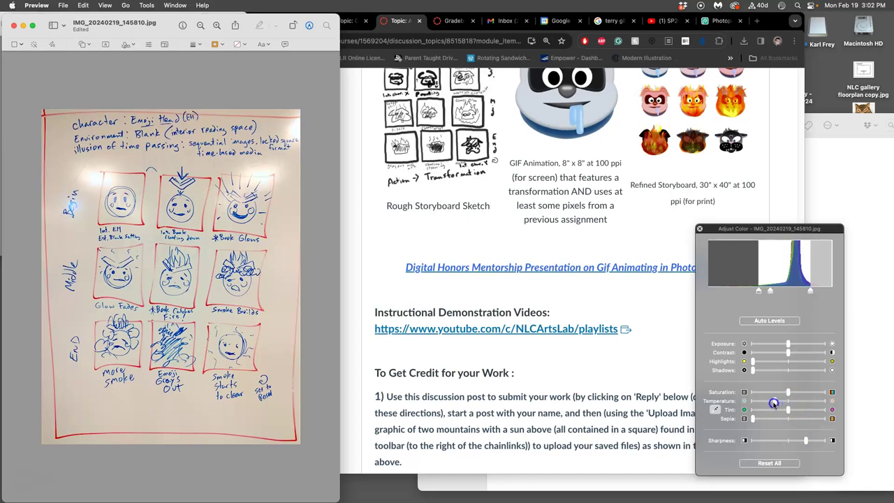
drag(781, 393, 777, 394)
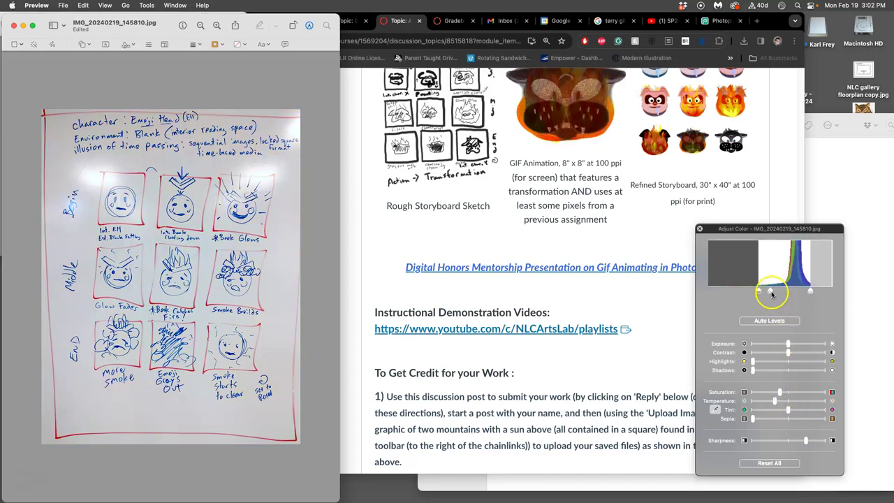
drag(772, 294, 761, 300)
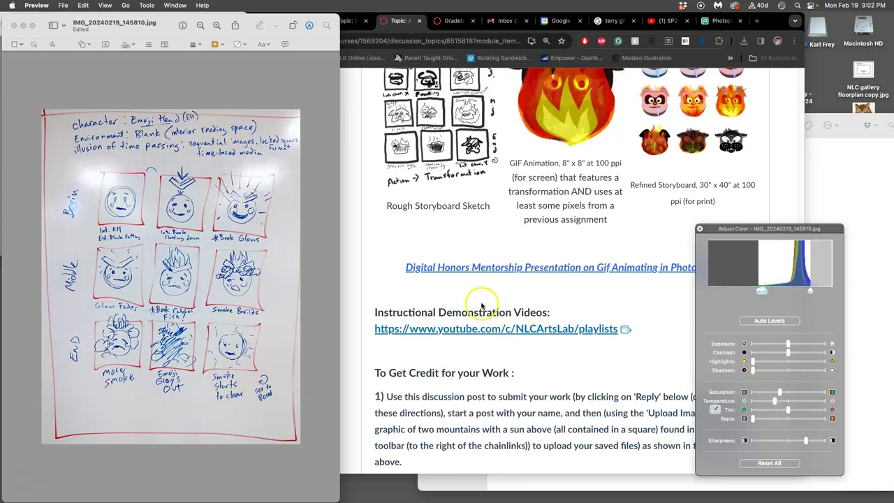
drag(787, 352, 804, 352)
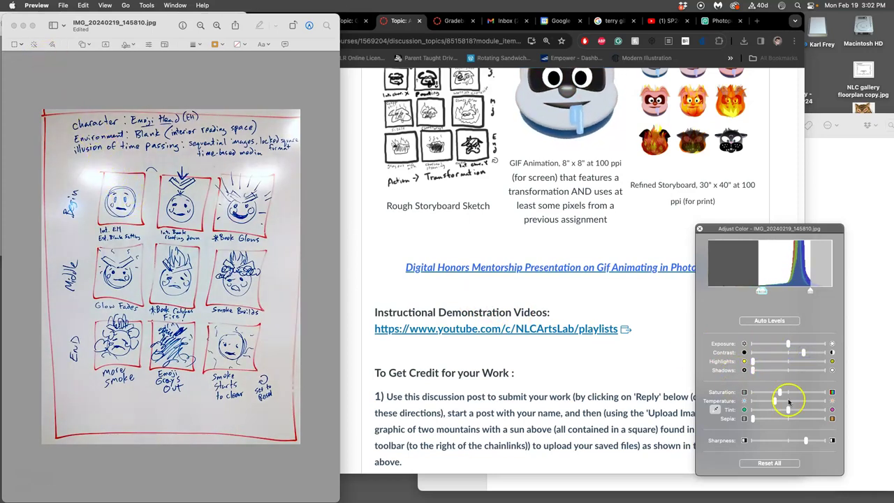
drag(779, 393, 790, 410)
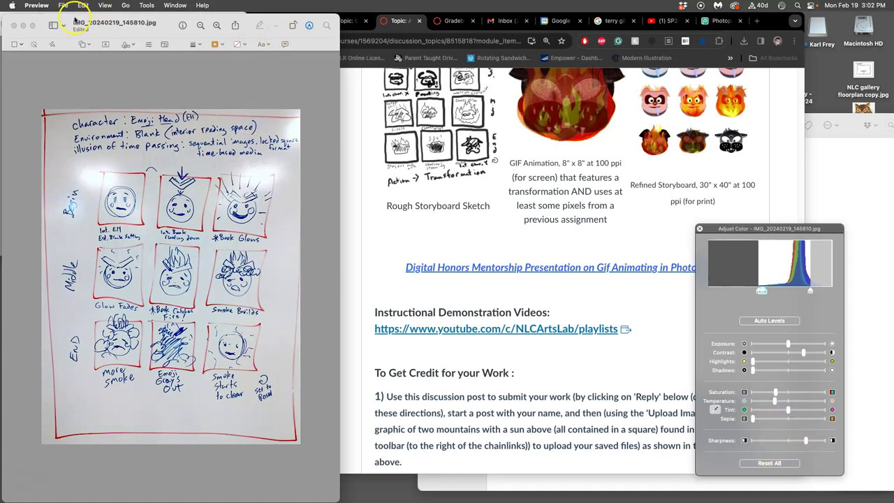
- Close the whiteboard photo, go up to the course folder, and tag Assignment #2 green
click(16, 26)
click(830, 176)
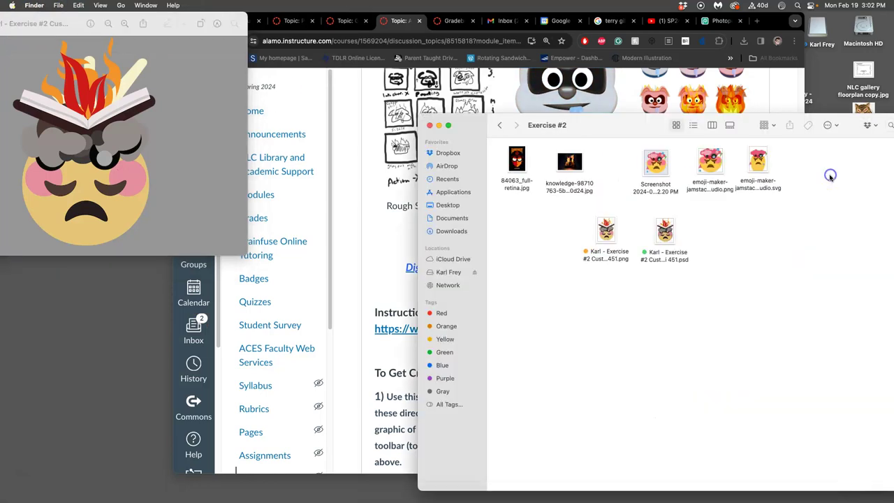
click(502, 127)
right_click(564, 233)
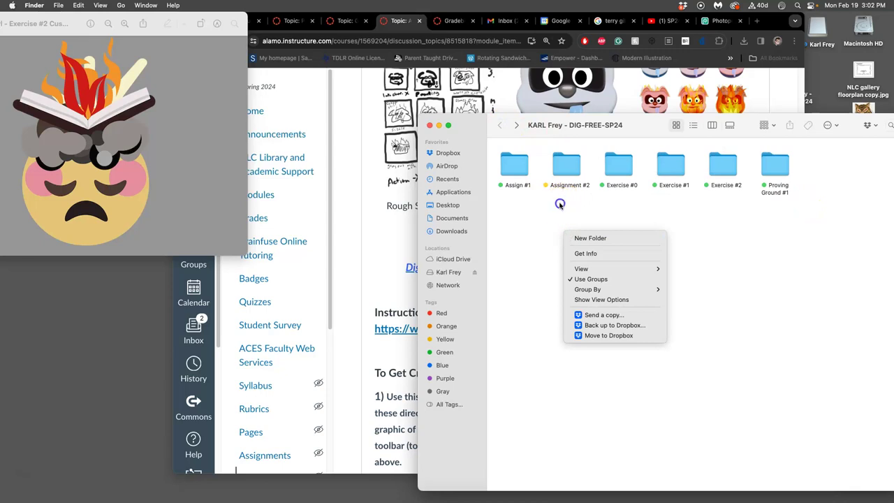
right_click(563, 167)
click(608, 299)
click(561, 169)
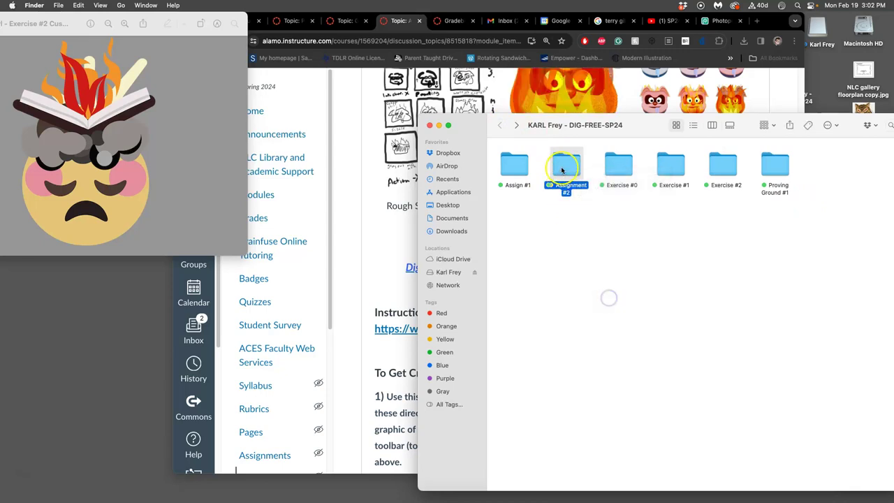
right_click(561, 169)
click(595, 290)
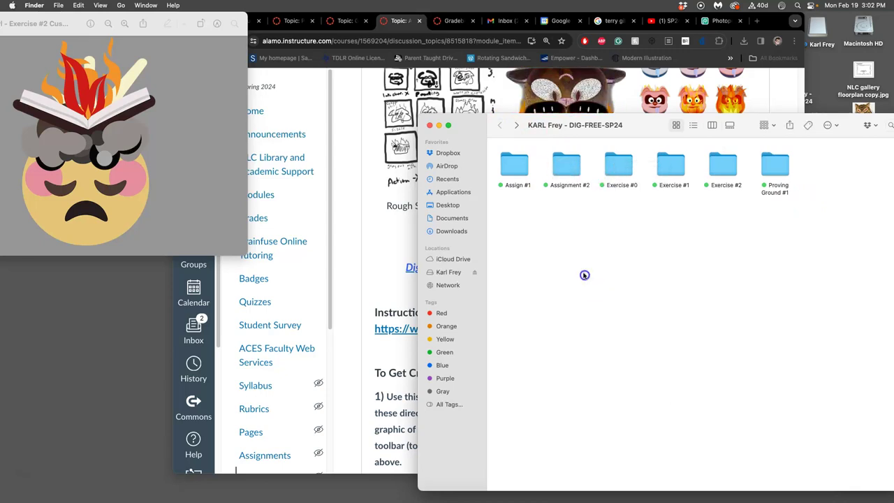
- Create a new folder named 'Assignment #3' in the semester course folder
right_click(575, 254)
click(587, 260)
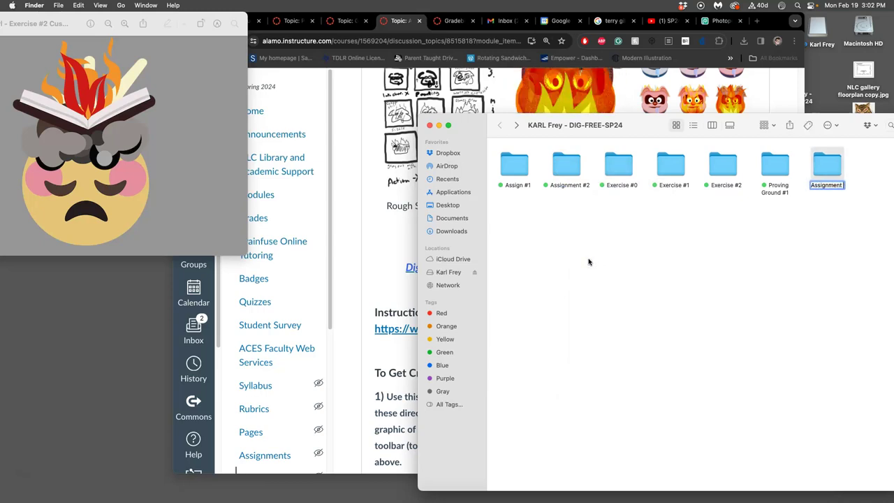
text(Assignment #3)
key(Return)
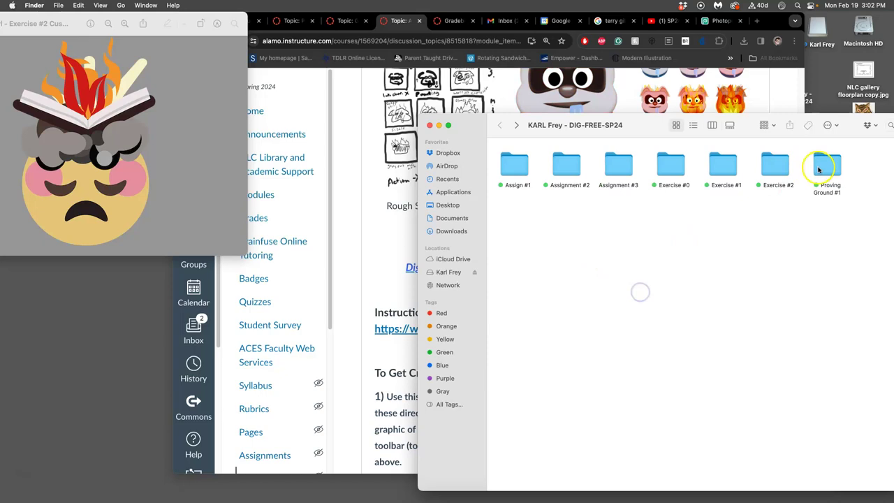
double_click(628, 170)
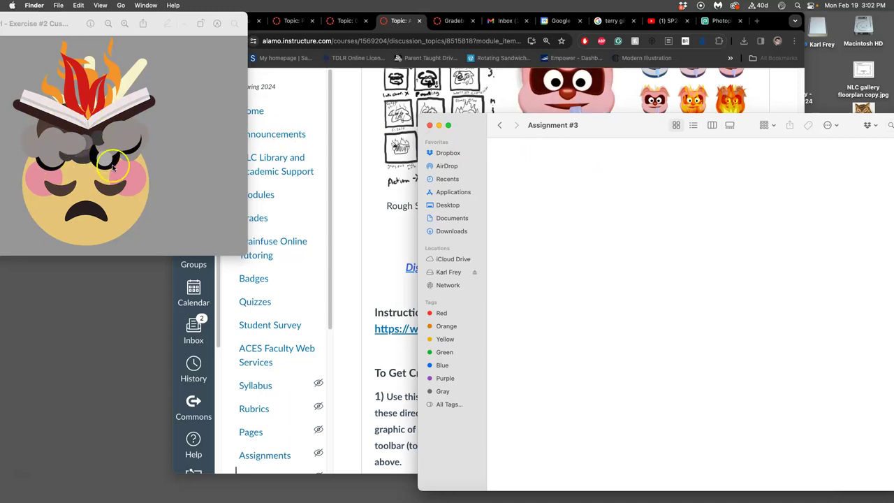
click(500, 127)
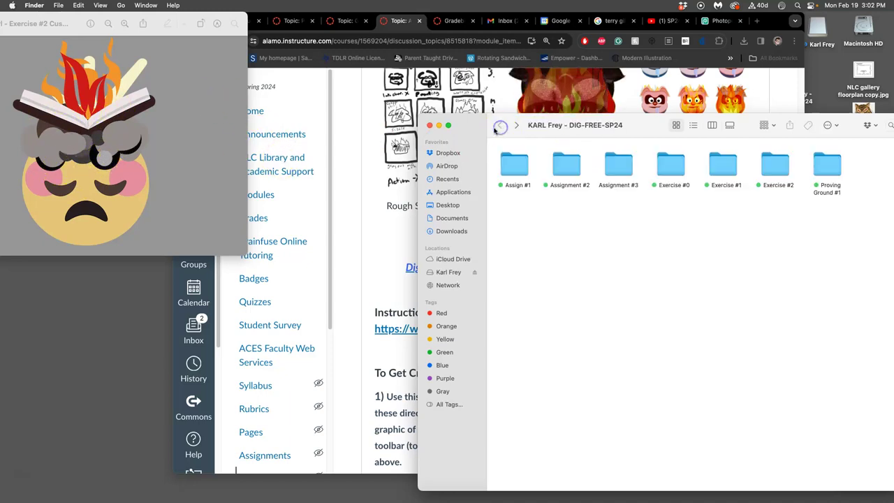
- Open the Exercise #2 folder and select the Exercise #2 emoji PSD
click(774, 168)
double_click(774, 167)
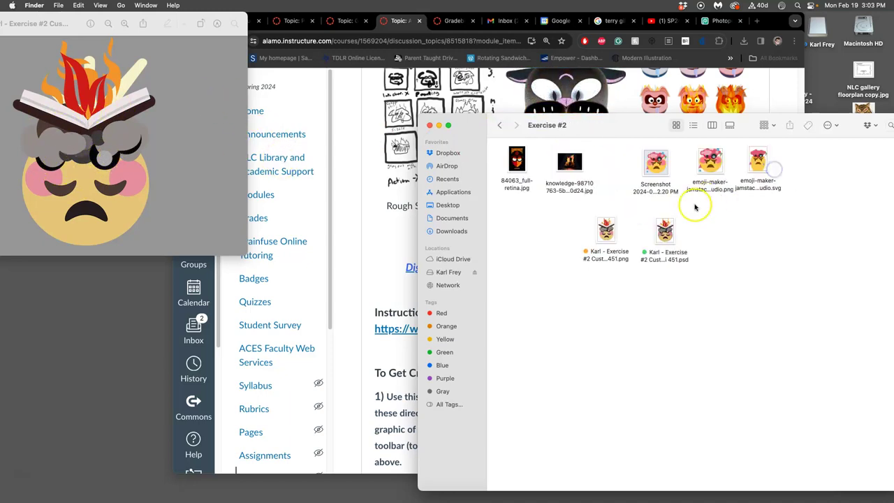
click(667, 234)
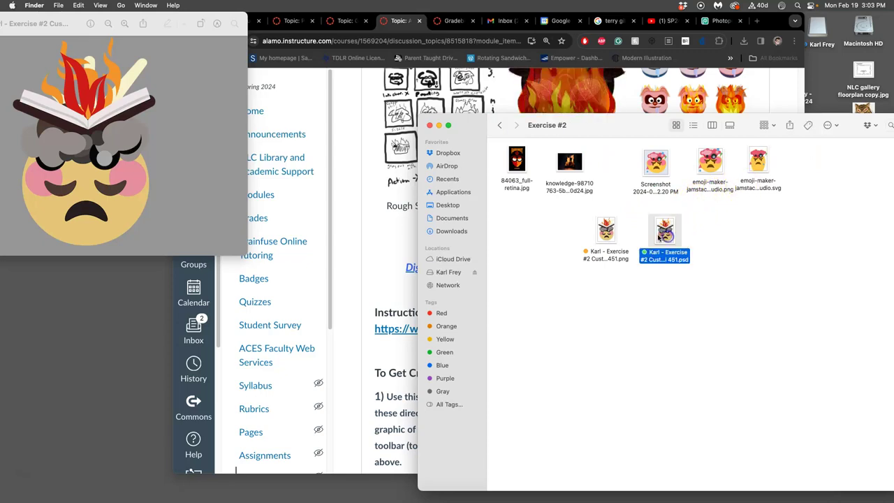
- Close the grotto document and drag the Exercise #2 emoji PSD into Photopea
click(720, 22)
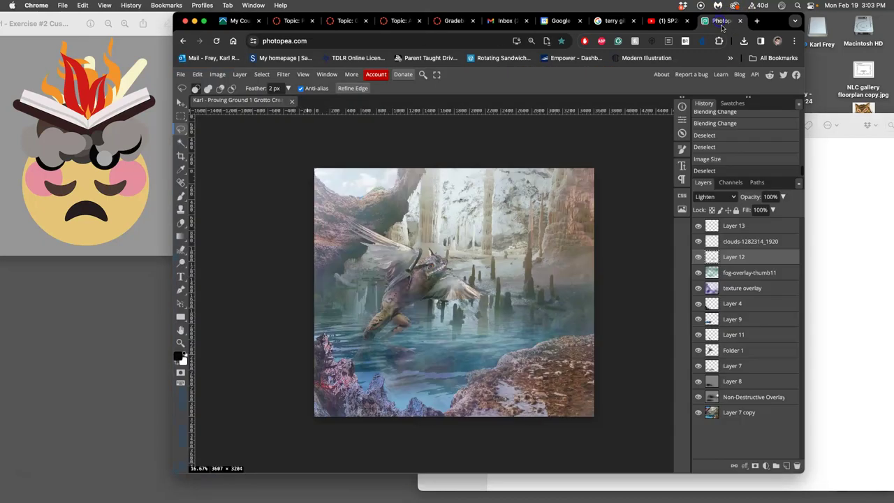
click(833, 230)
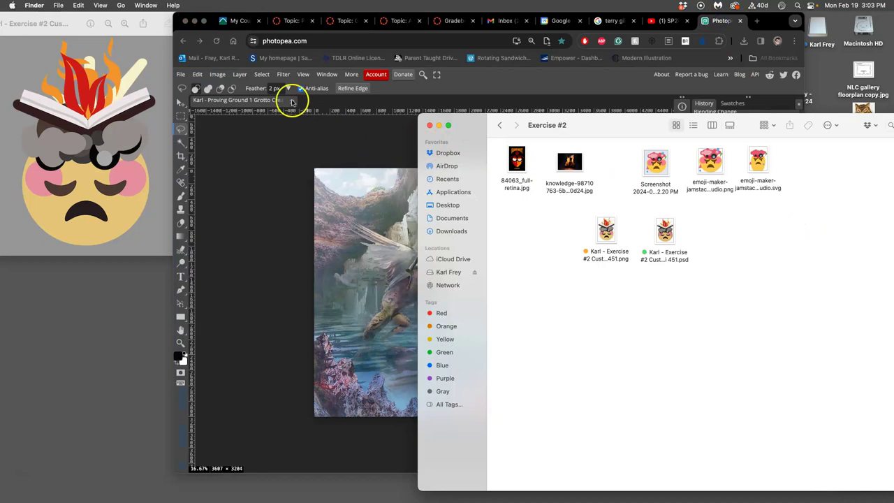
click(293, 102)
click(292, 101)
click(857, 280)
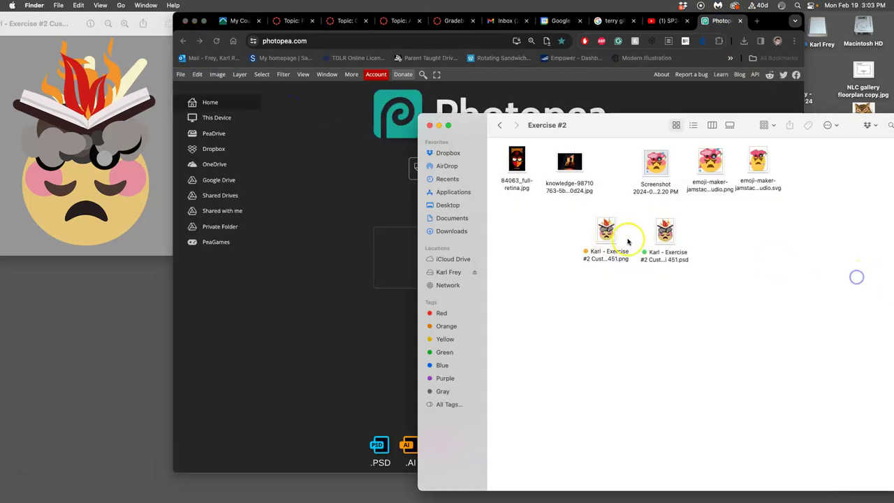
drag(669, 231, 405, 239)
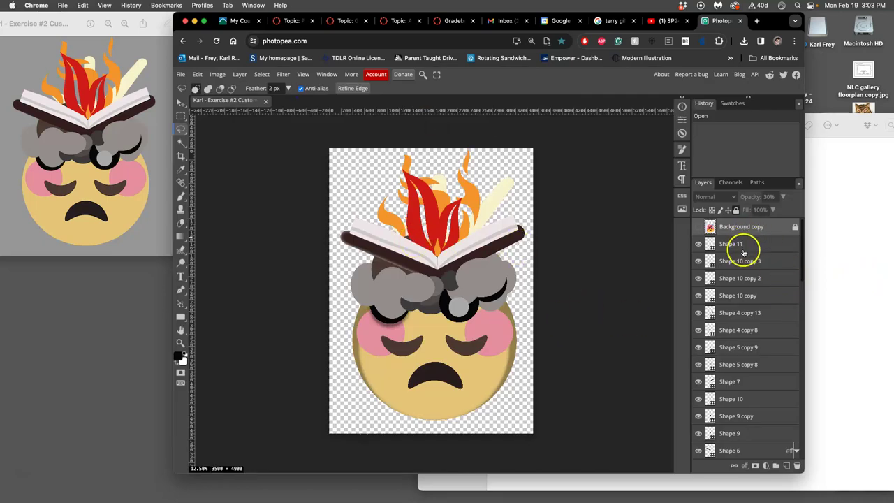
scroll(744, 253, down, 2)
scroll(744, 253, down, 5)
scroll(744, 255, up, 10)
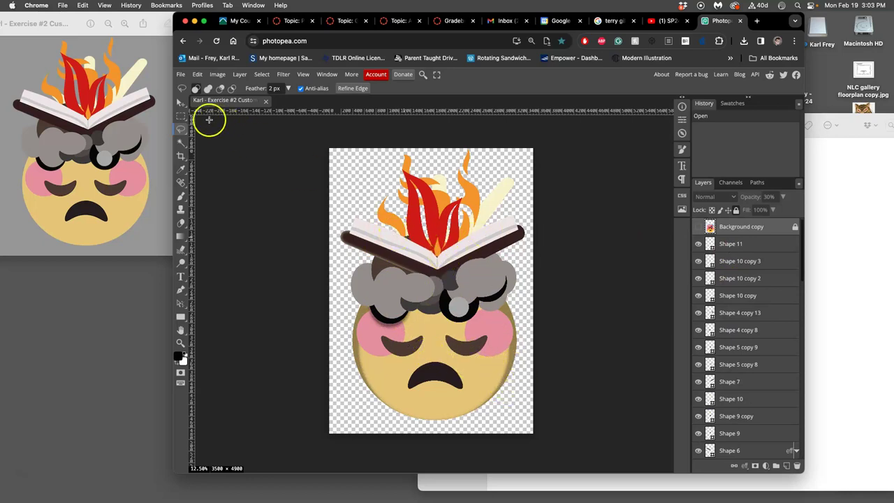
- Save the emoji document as a PSD to the Desktop
click(180, 74)
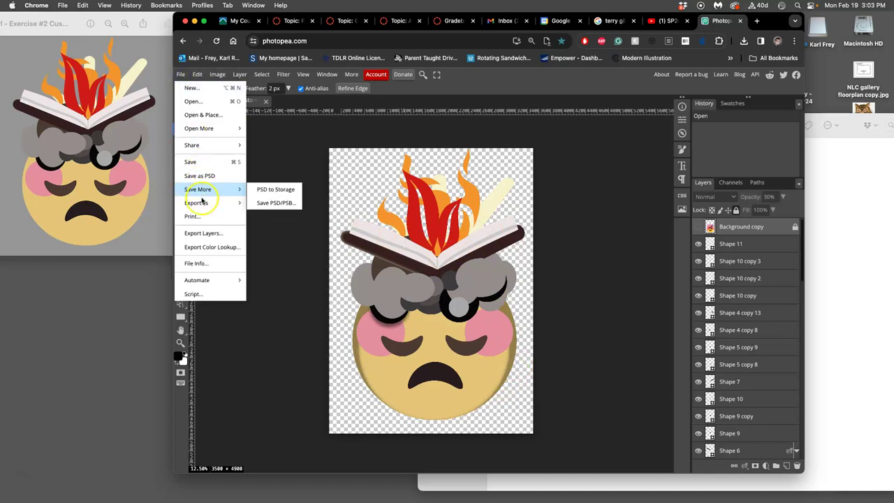
mouse_move(201, 204)
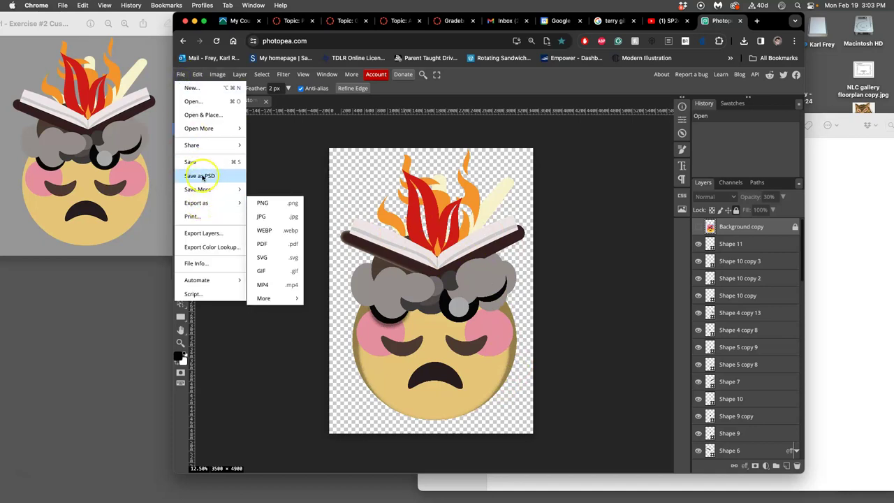
click(200, 176)
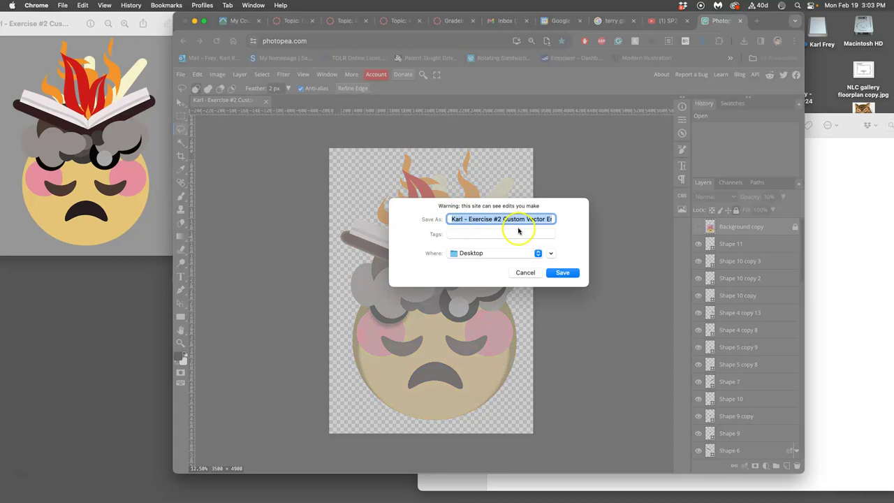
click(566, 272)
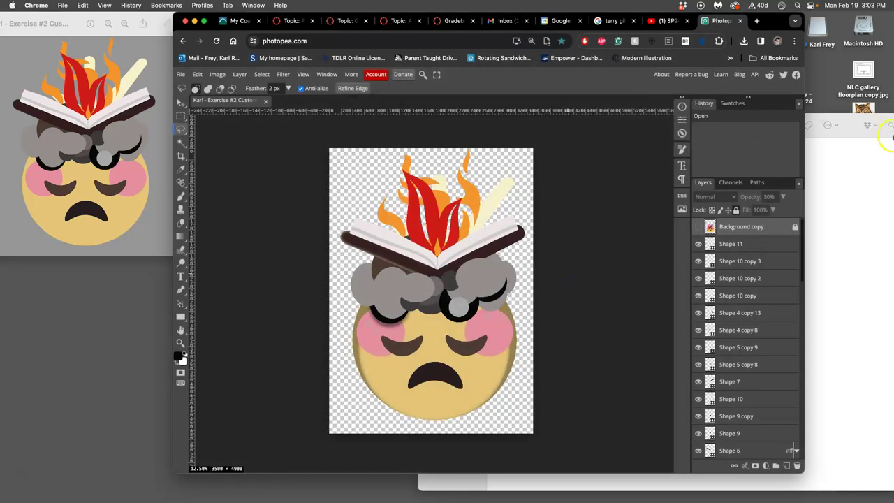
- Return Finder to the semester course folder and switch back to Photopea
click(861, 160)
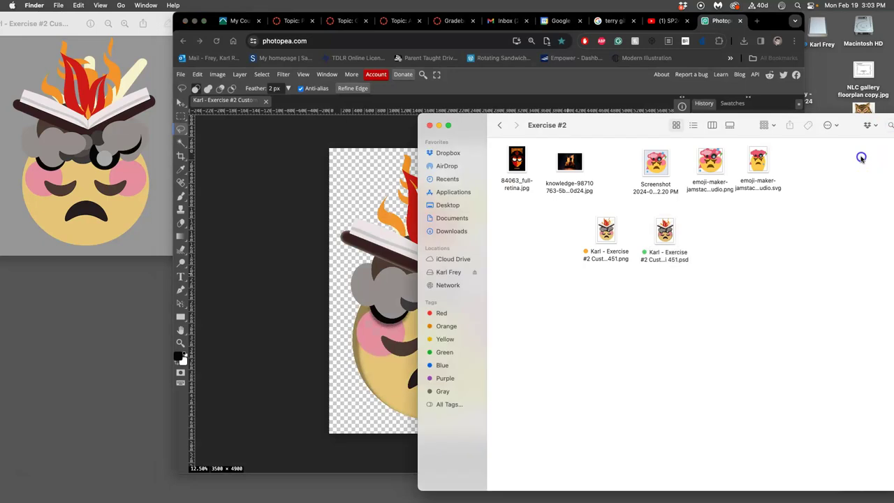
click(498, 126)
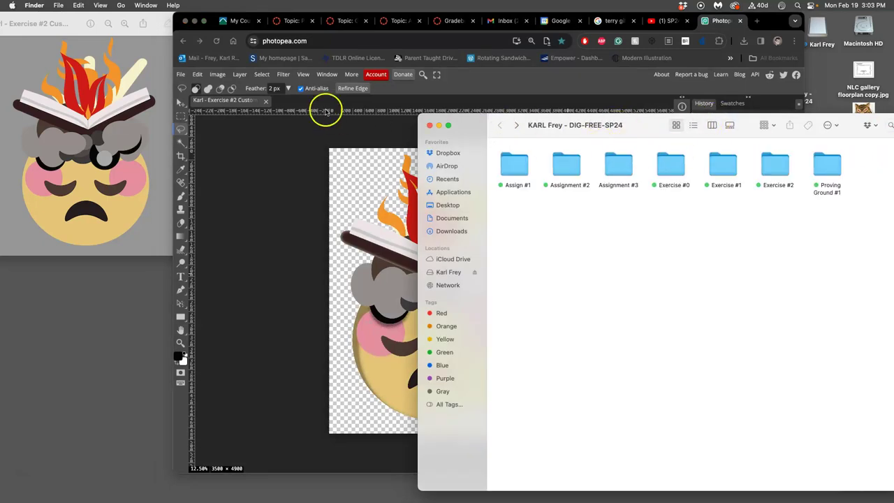
click(725, 22)
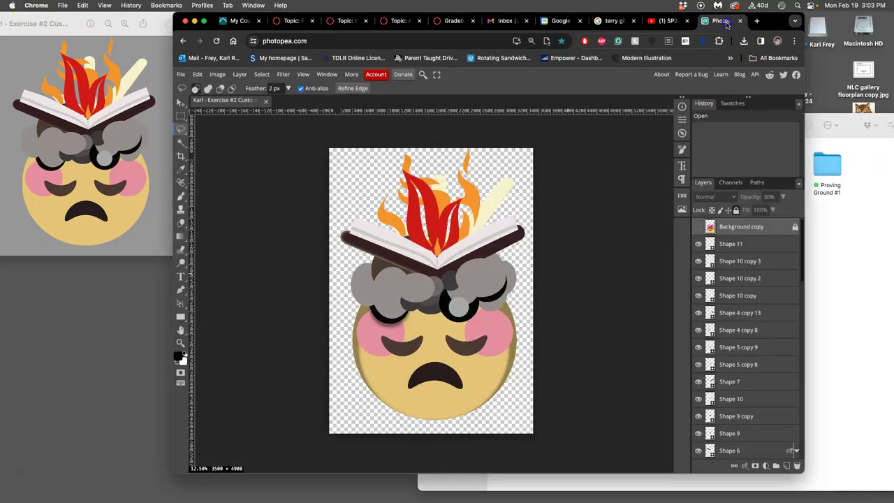
- Tag the Assignment #3 folder yellow
click(521, 297)
click(819, 149)
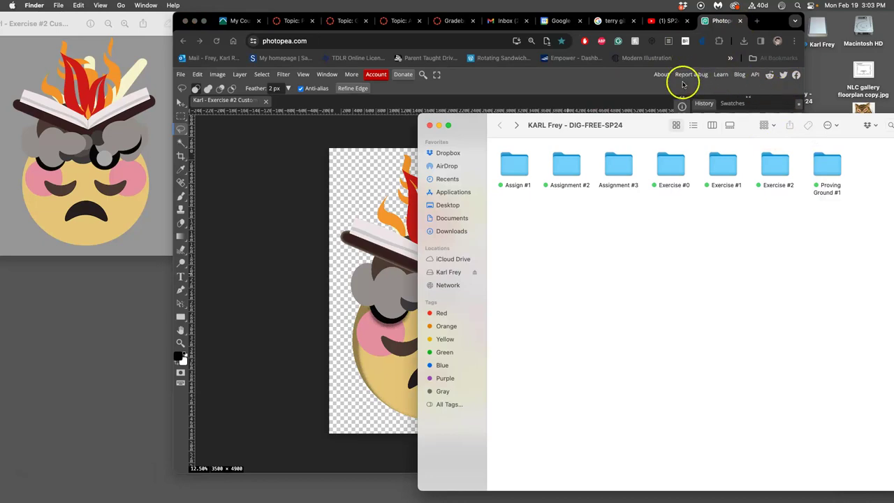
right_click(619, 168)
click(657, 297)
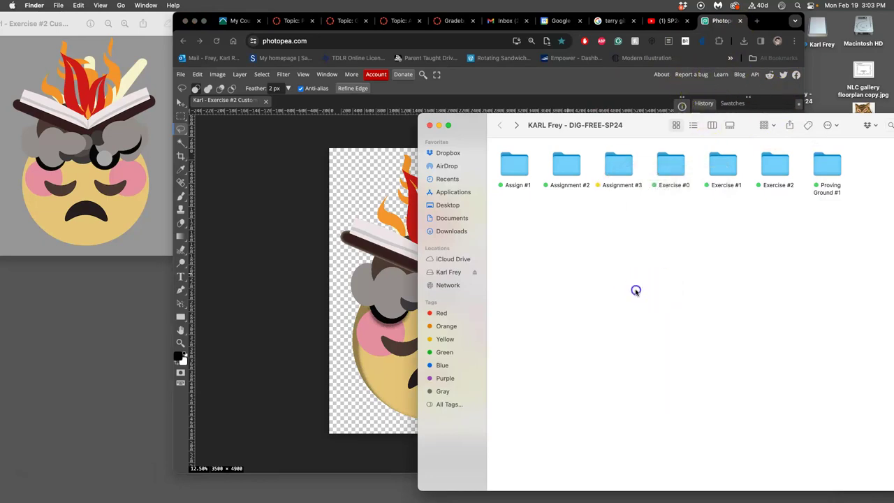
- Move the emoji PSD from the Desktop into Assignment #3
key(F11)
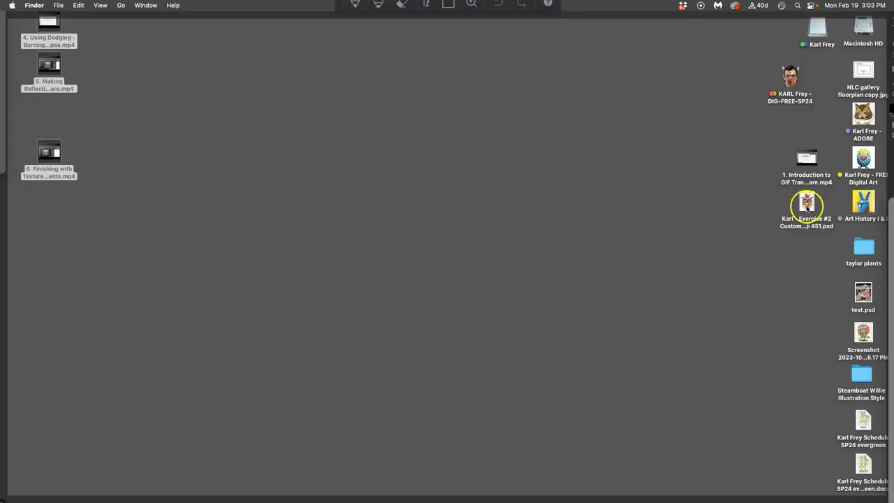
drag(804, 207, 555, 189)
key(F11)
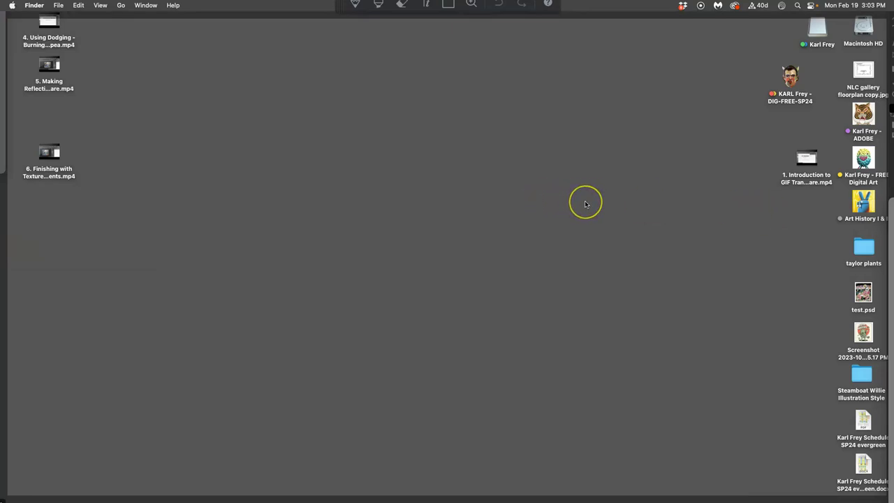
key(F11)
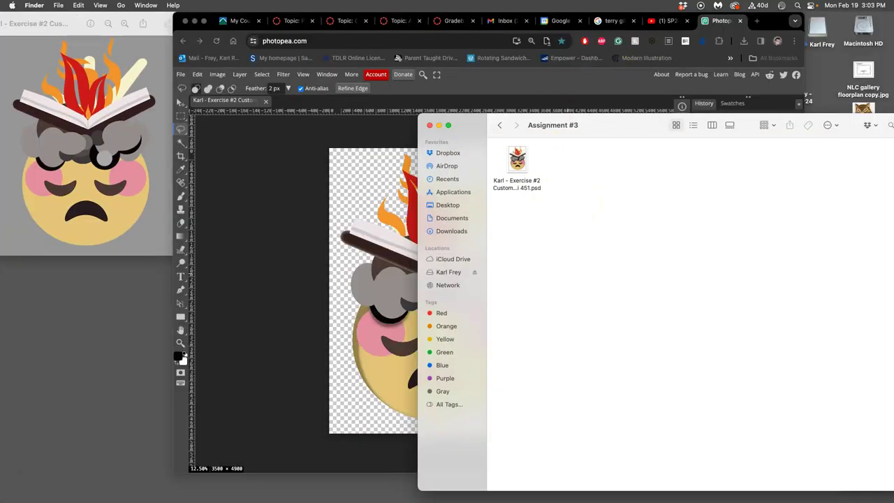
- Drag IMG_20240219_145810.jpg from the Downloads stack into Assignment #3
mouse_move(14, 371)
click(14, 456)
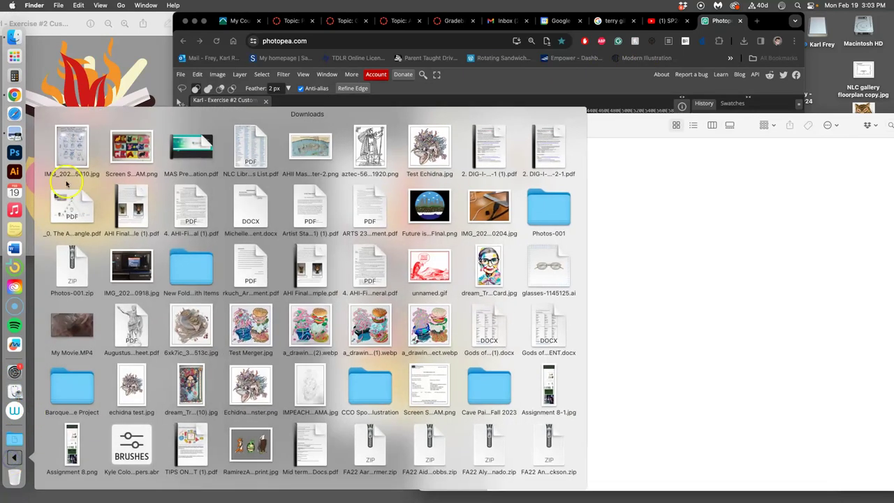
drag(69, 157, 580, 183)
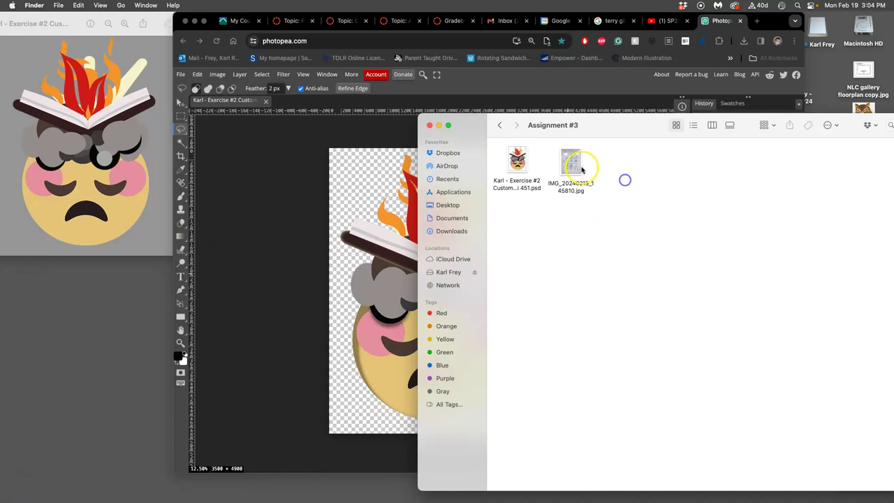
- Open the GIF animation assignment discussion and start a reply
click(264, 19)
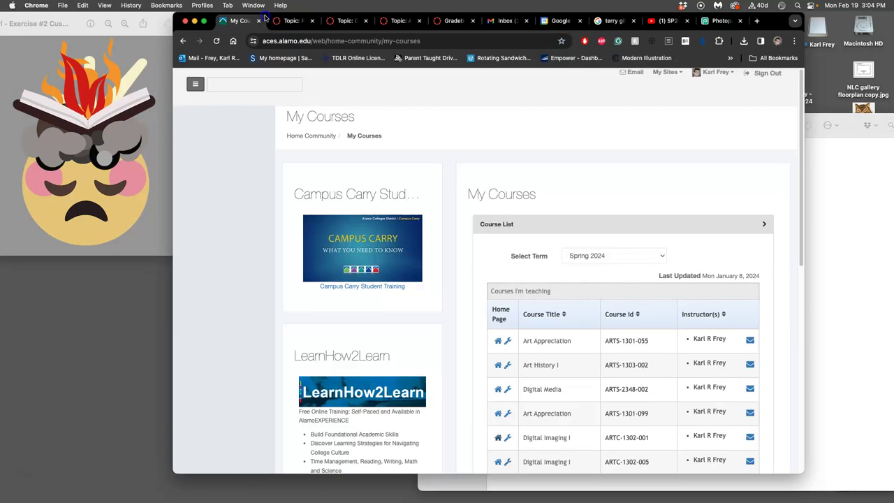
click(293, 21)
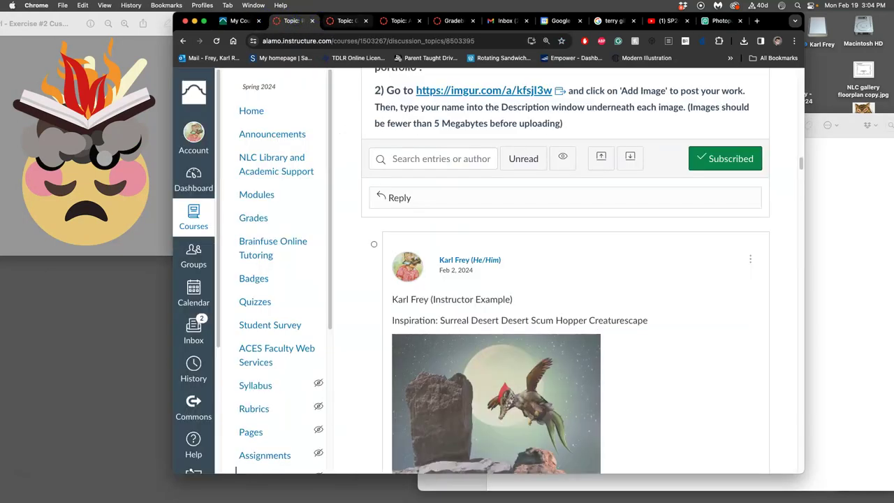
drag(353, 32, 275, 35)
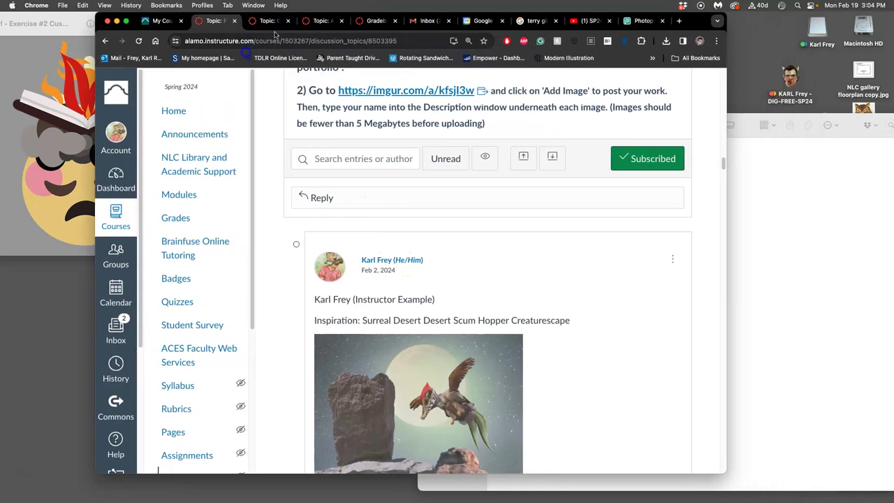
click(320, 20)
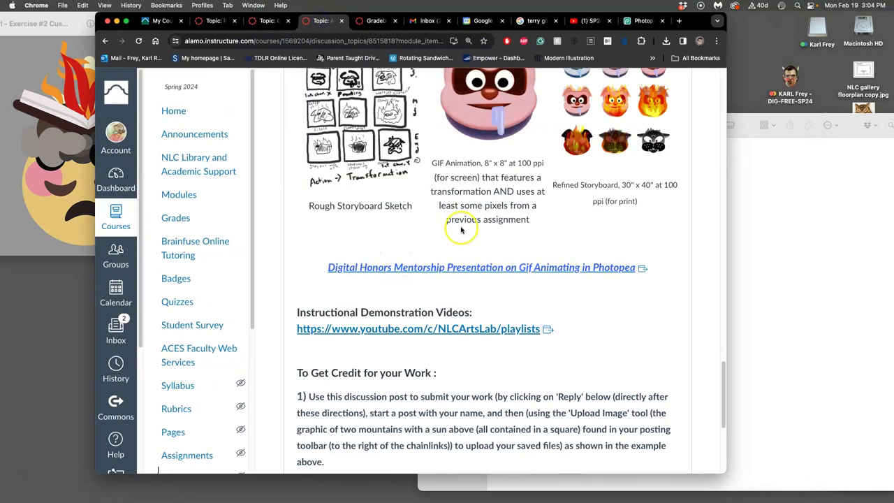
scroll(461, 230, down, 5)
click(325, 373)
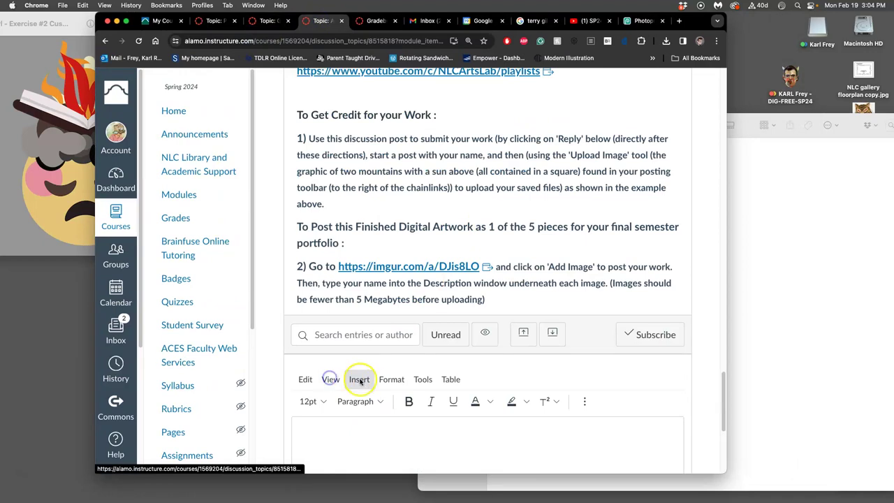
- Write the instructor's name followed by '(Instructor Example):' as the reply's heading line
scroll(356, 377, down, 2)
click(344, 368)
text(Karl Frey (In)
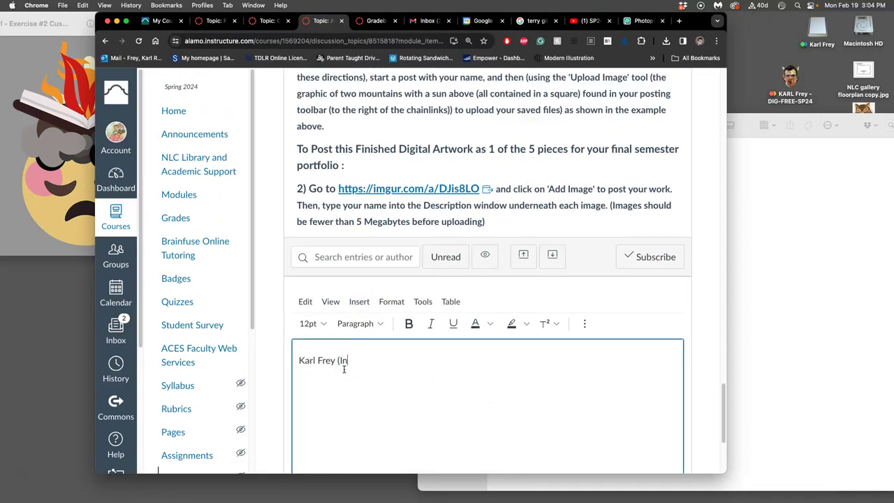
text(structor Example):)
key(Return)
- Insert the sketch photo from Assignment #3 into the reply and shrink it
click(782, 292)
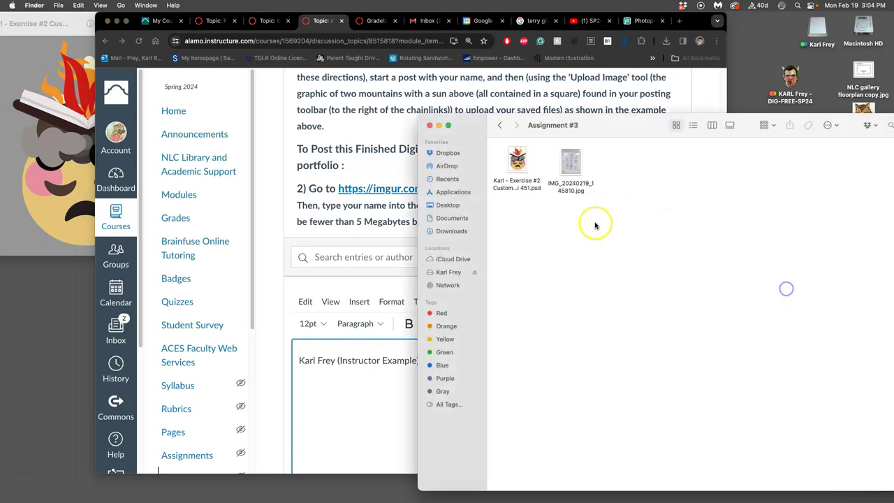
drag(572, 164, 364, 364)
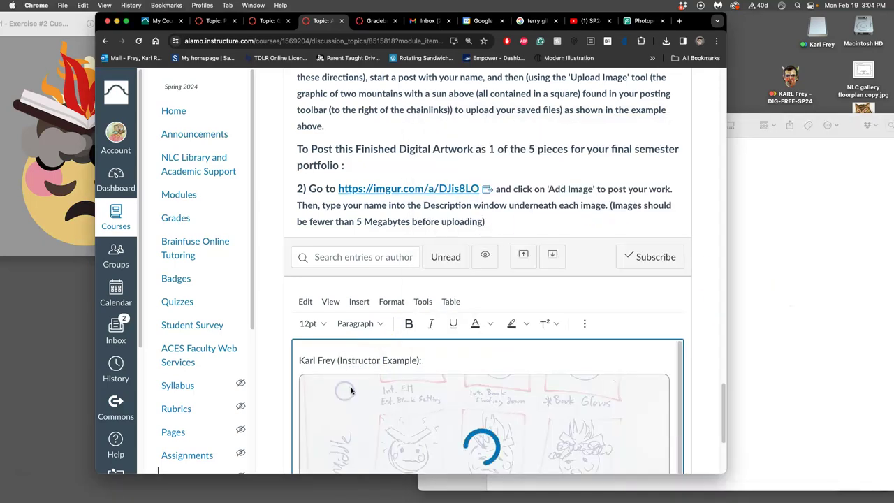
scroll(276, 312, down, 5)
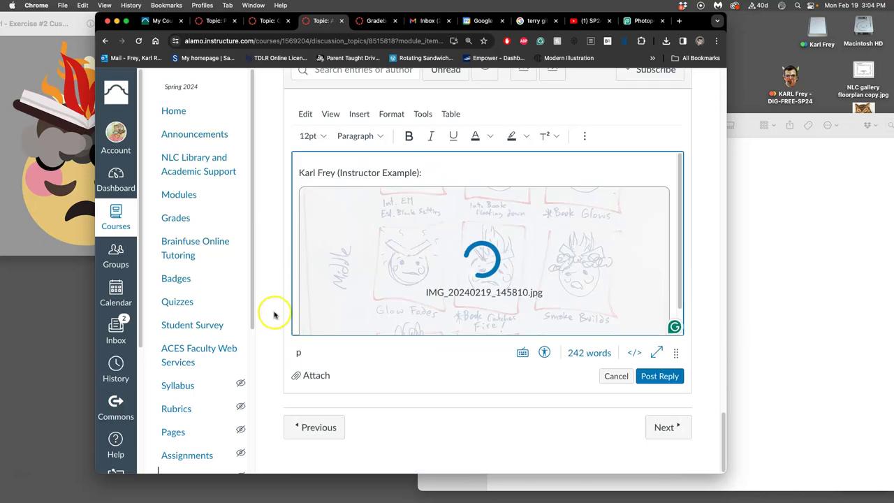
click(383, 237)
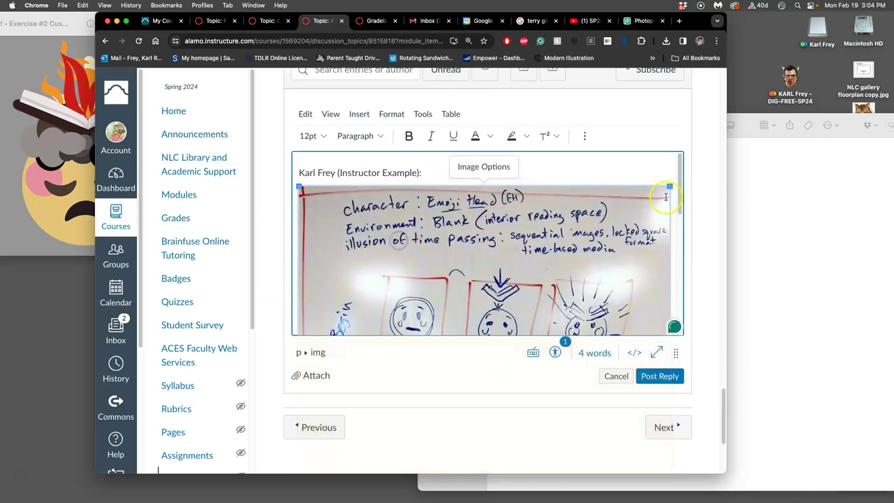
drag(669, 187, 496, 239)
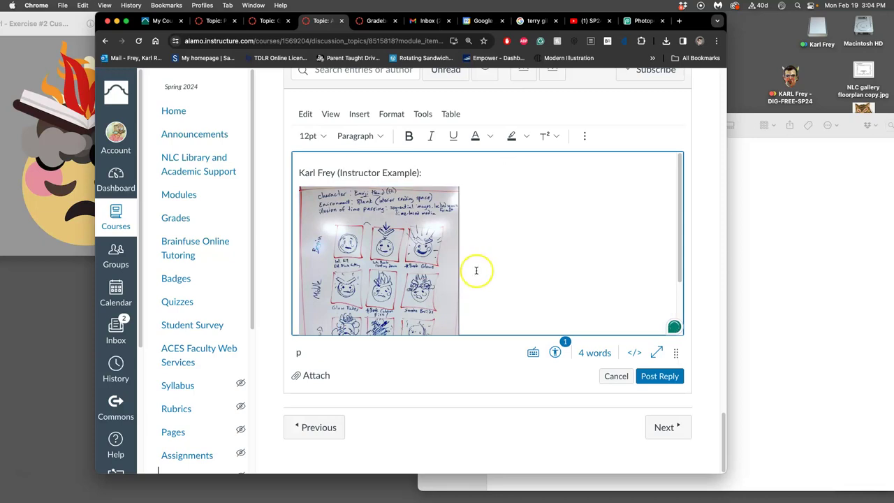
key(Return)
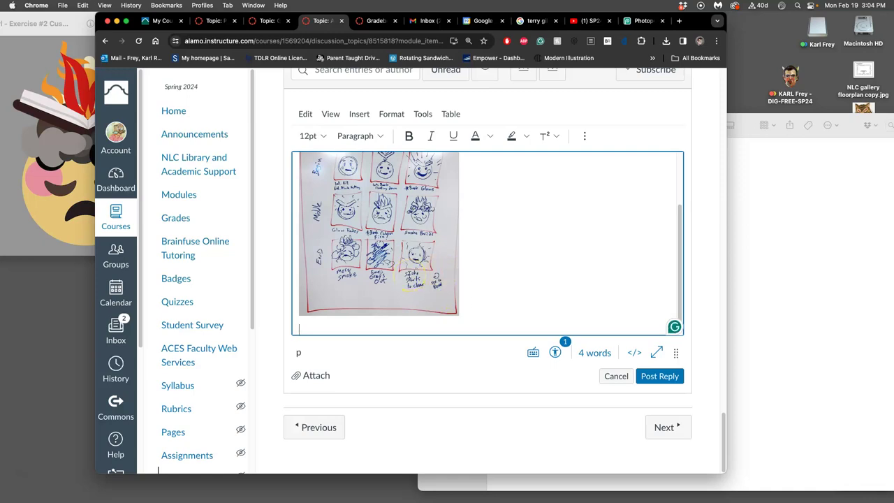
- Type the caption 'Rough Storyboard Sketch showcasing a transformation', correcting 'Skatch' to 'Sketch'
text(Rough Storyboard Skatc)
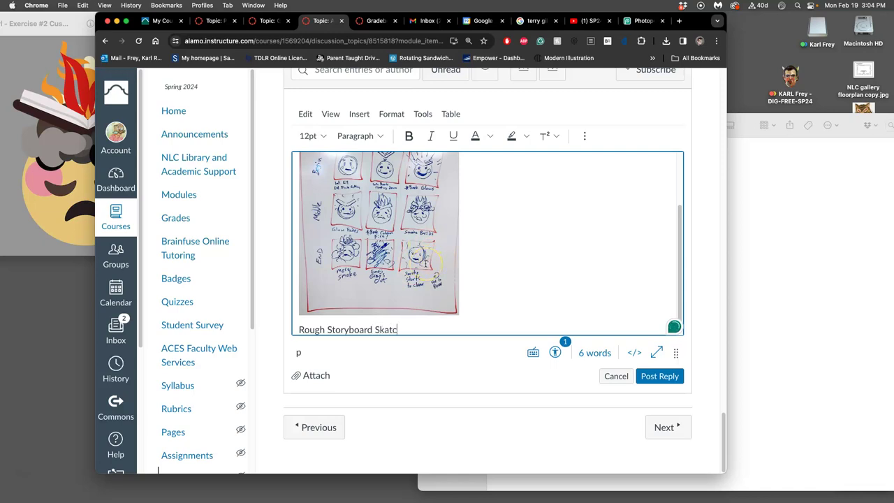
text(showcasing a transformation)
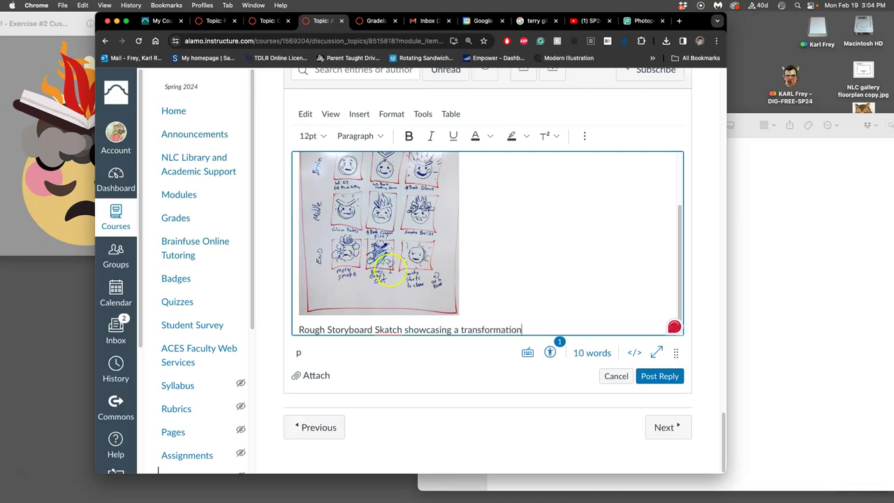
click(388, 331)
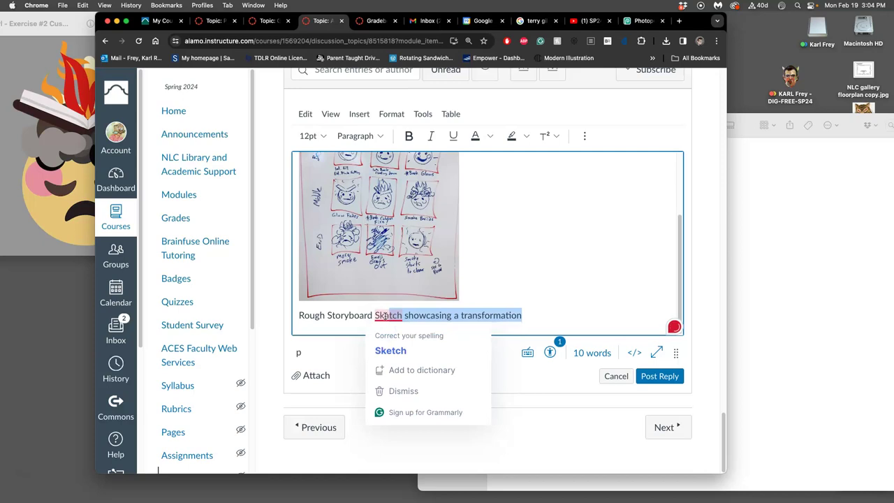
click(391, 349)
scroll(414, 257, up, 3)
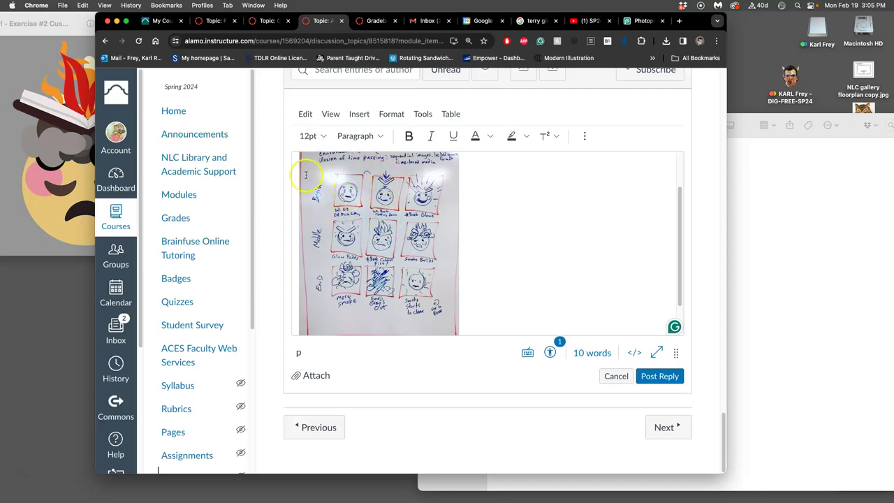
key(super+Tab)
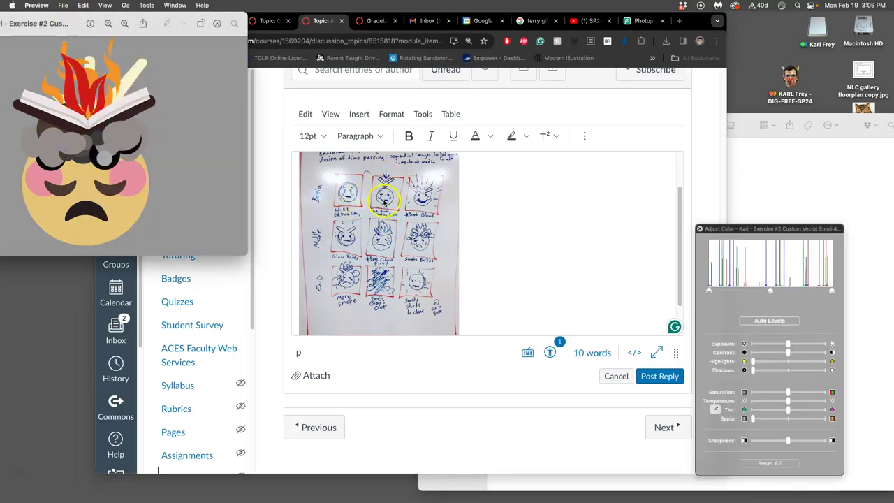
key(super+Tab)
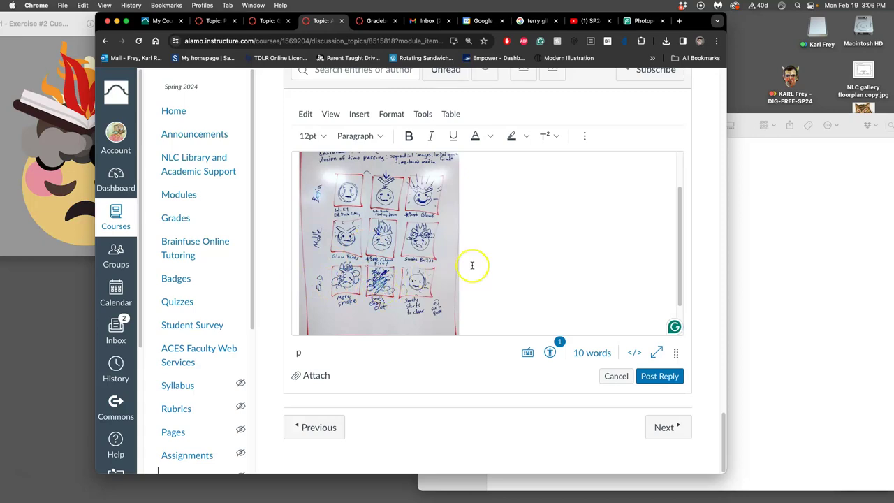
- Append 'w/ clear Beginning, Middle, and End' to the caption
scroll(471, 263, down, 2)
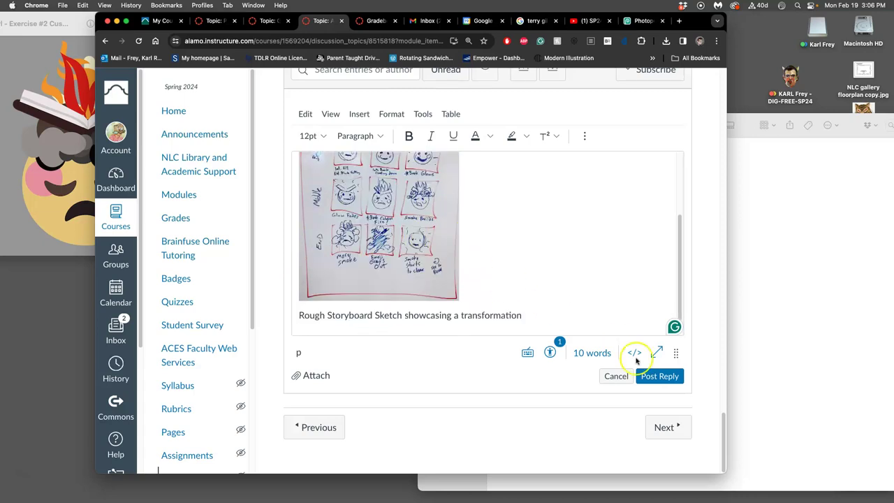
click(537, 316)
text(w/)
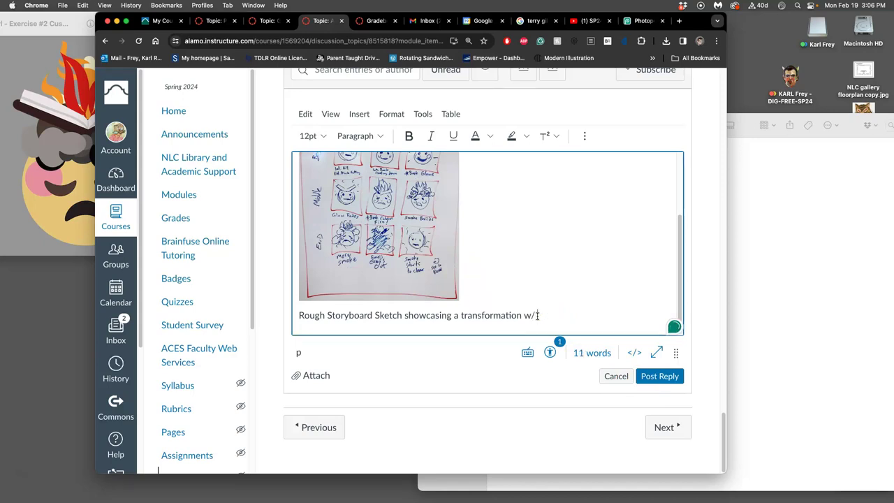
text( clear Beginning, Middl)
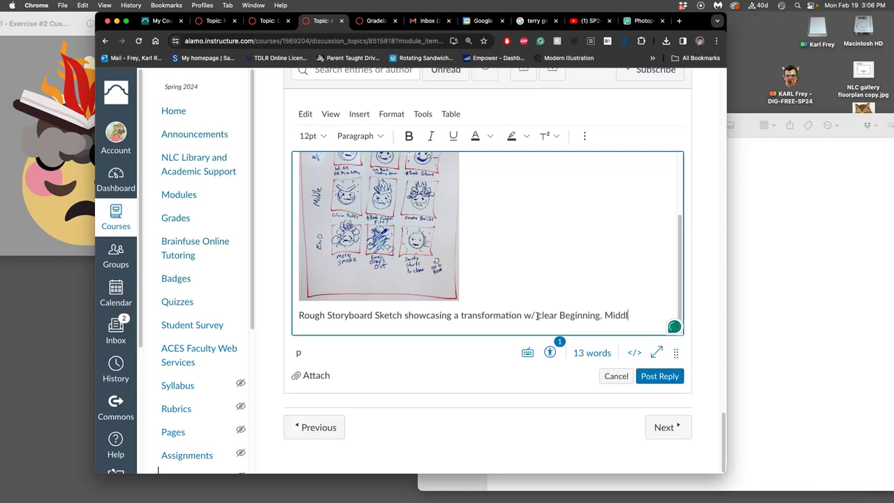
text(e, and End)
- Set the whole caption to 10pt font size
scroll(535, 277, down, 2)
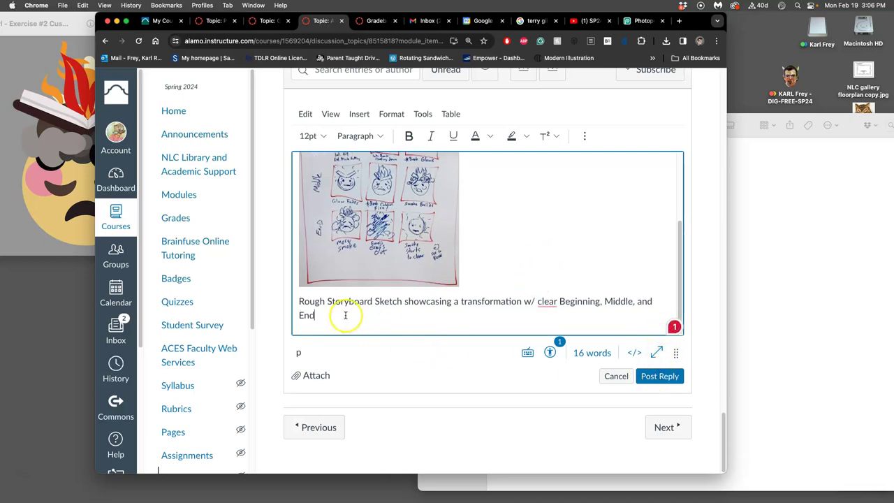
drag(343, 315, 298, 303)
click(309, 135)
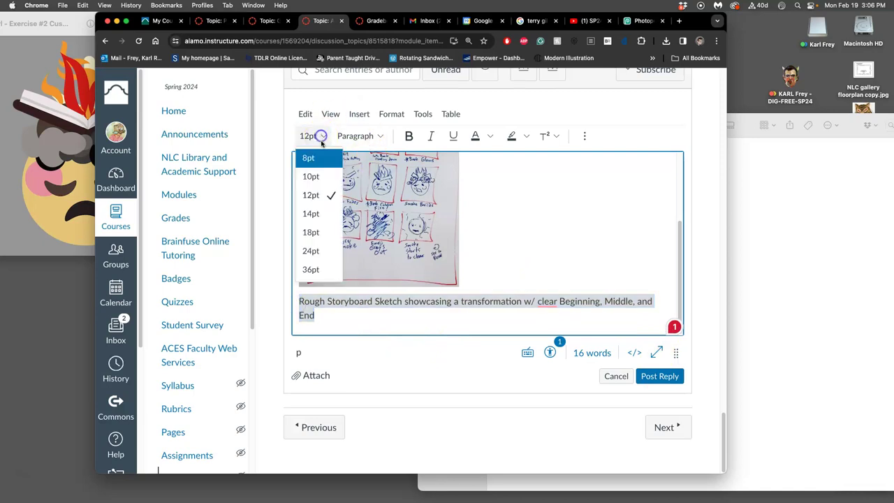
click(313, 180)
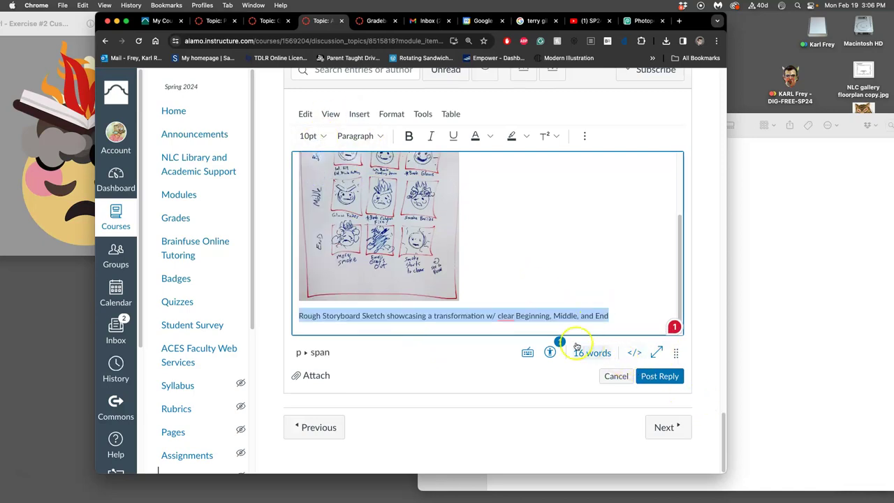
- Post the storyboard reply and check it among the instructor examples
click(658, 376)
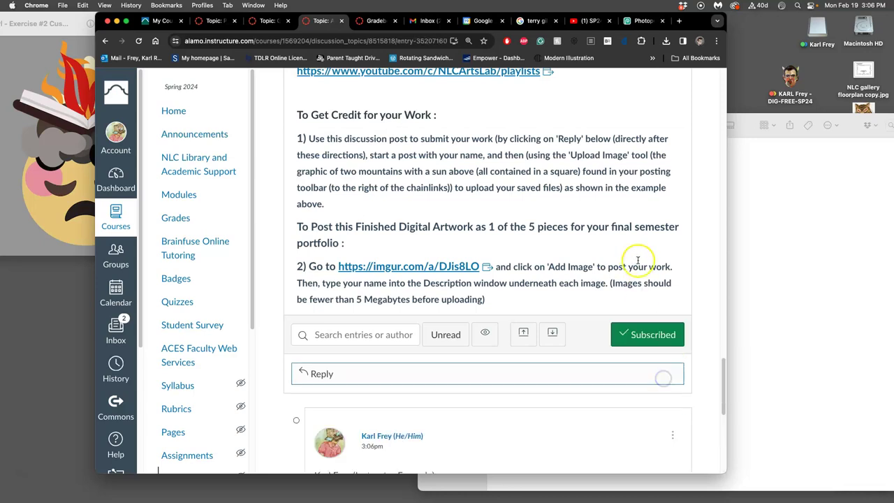
scroll(562, 343, down, 3)
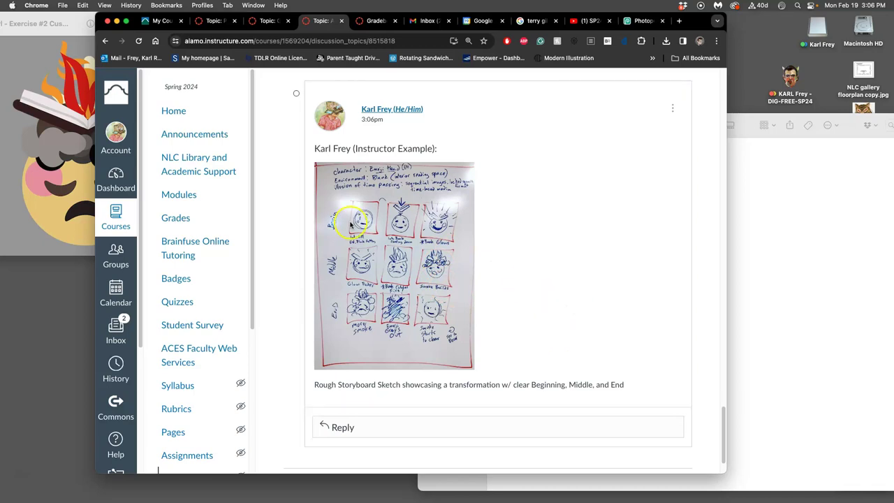
scroll(472, 264, up, 10)
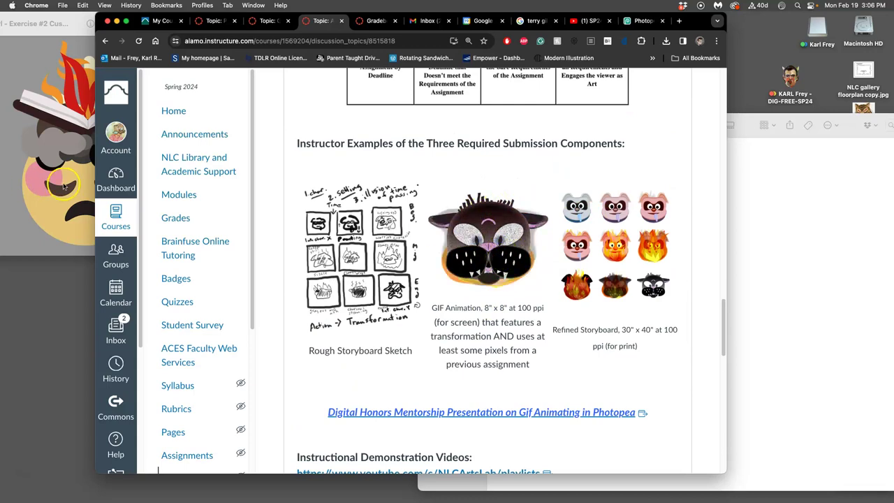
- Open a new empty browser tab showing the Google start page
click(749, 254)
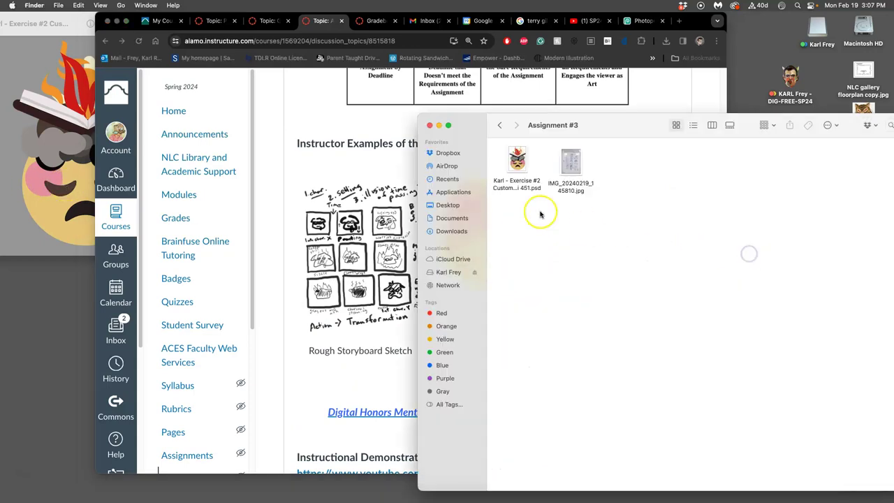
click(390, 163)
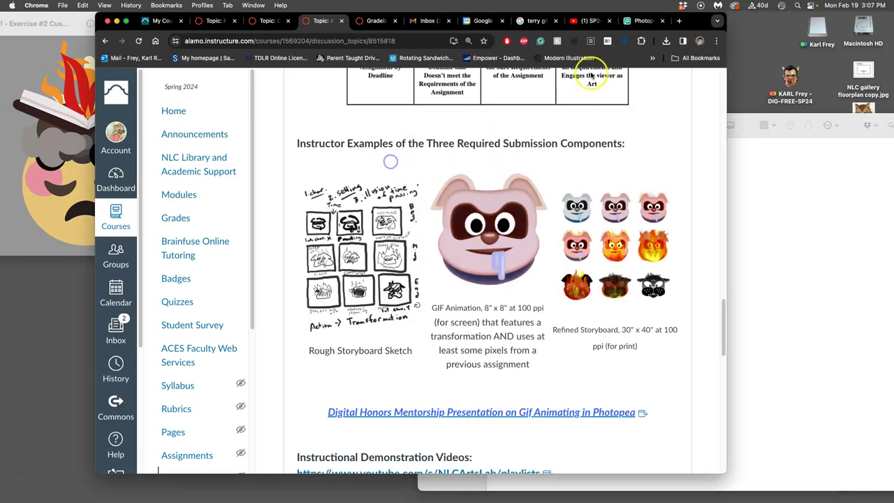
click(679, 21)
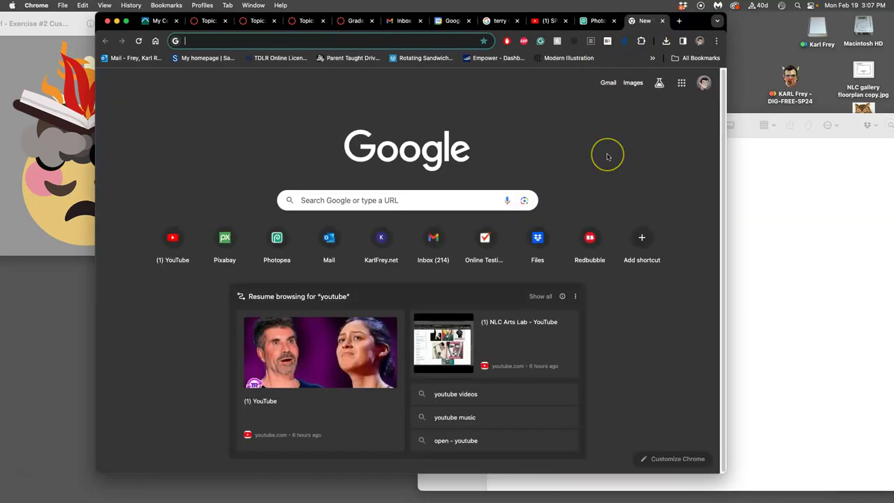
- Go to pixabay.com and search for 'fire vector'
text(pixabay)
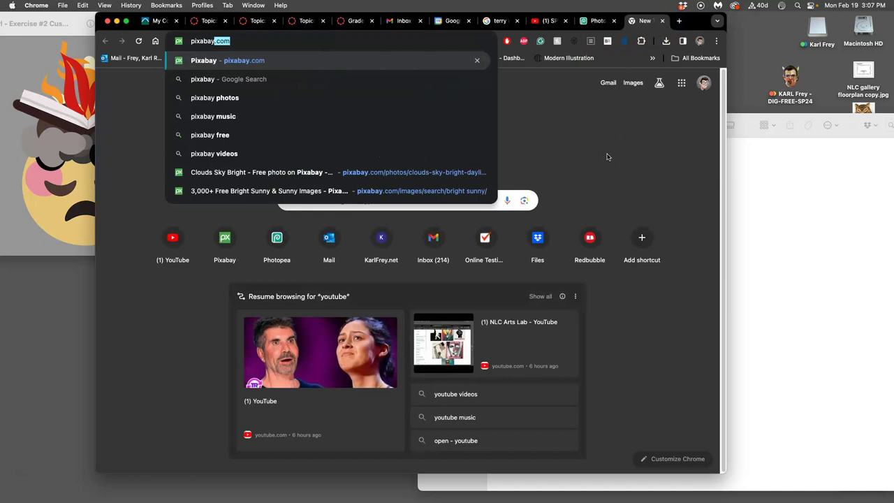
text(.com)
key(Return)
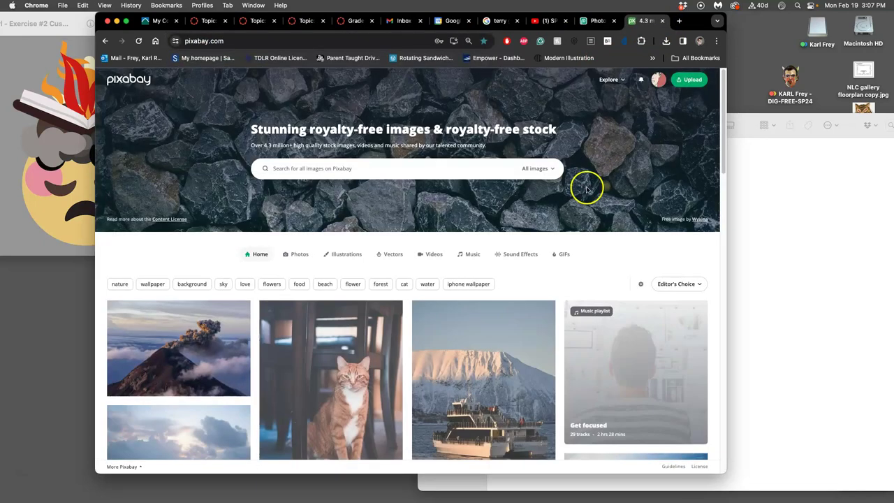
click(404, 170)
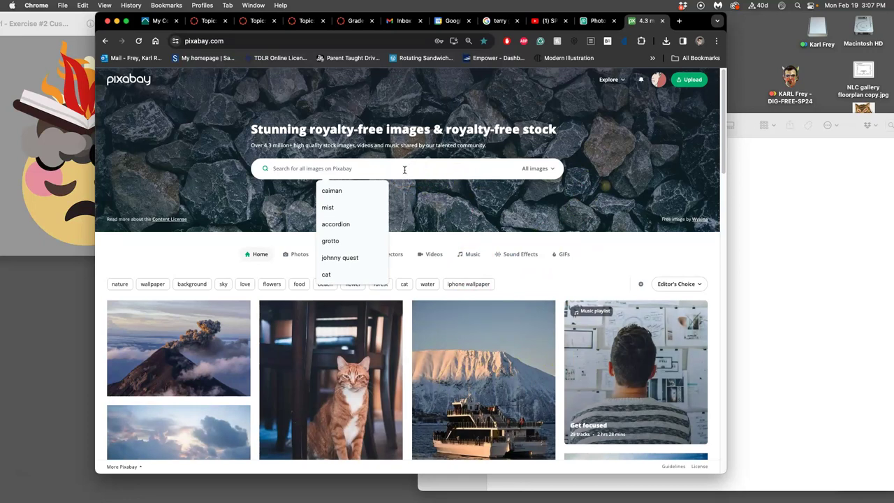
text(fire vect)
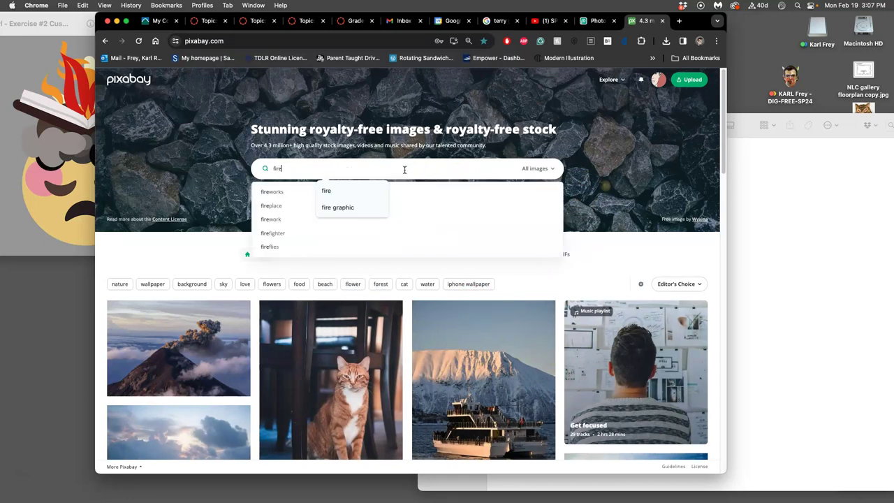
text(or)
key(Return)
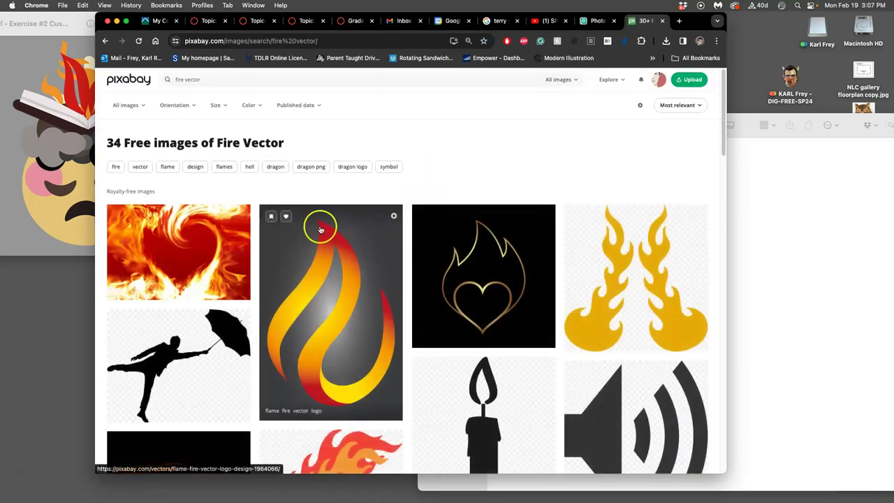
- Limit the results to vectors, drop 'fire' from the search terms and browse the results
click(137, 107)
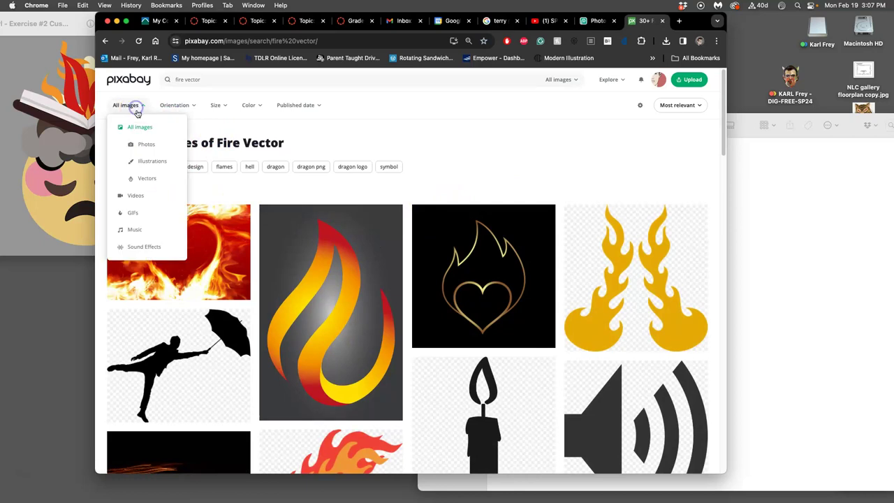
click(145, 177)
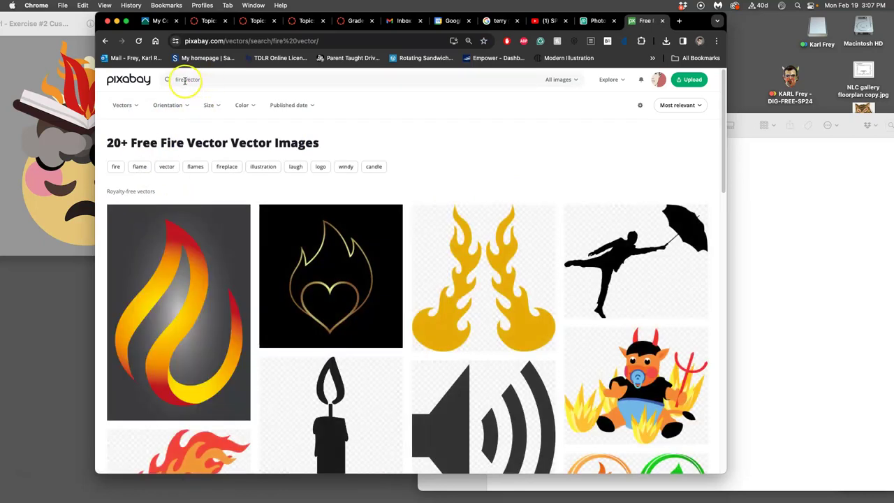
click(185, 81)
key(BackSpace)
key(BackSpace)
key(BackSpace)
key(BackSpace)
key(BackSpace)
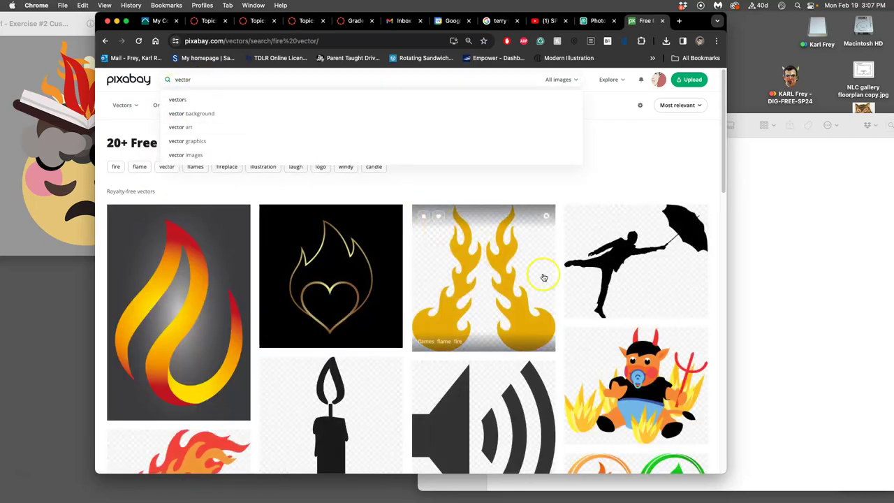
scroll(391, 369, down, 5)
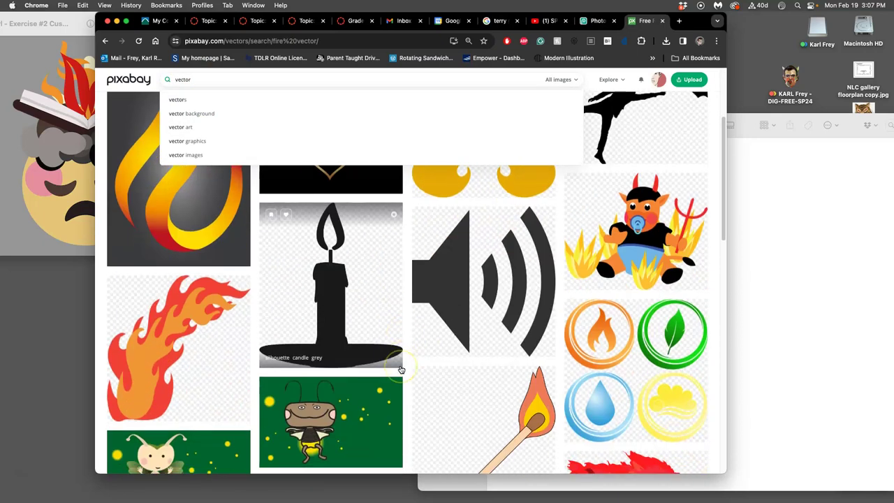
scroll(413, 367, down, 3)
scroll(412, 370, up, 8)
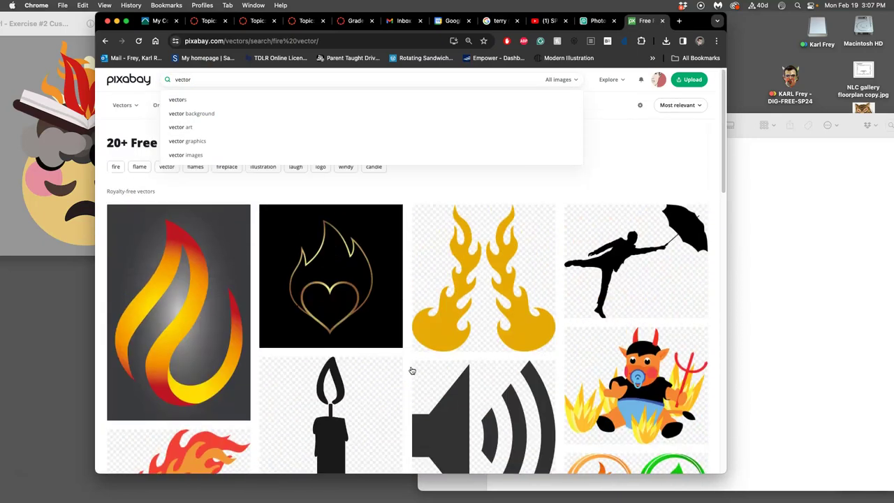
scroll(412, 370, down, 10)
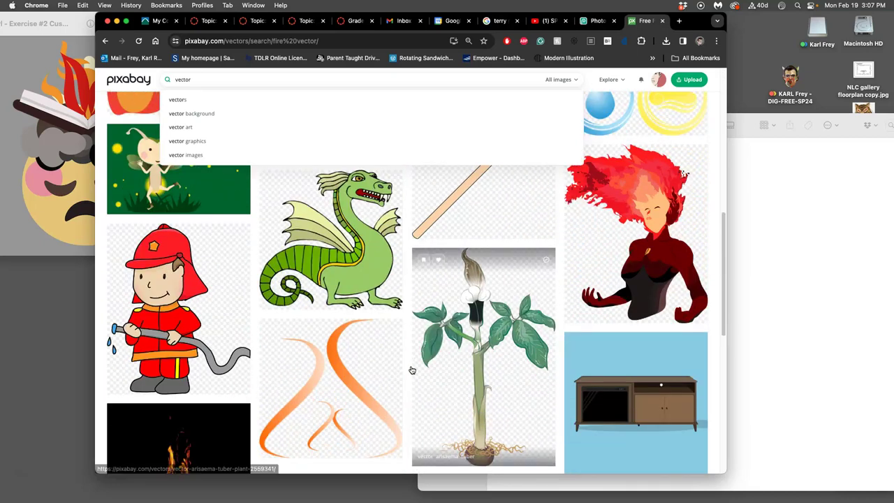
scroll(412, 370, down, 2)
- Back in the browser, replace the search term with 'flame'
click(91, 98)
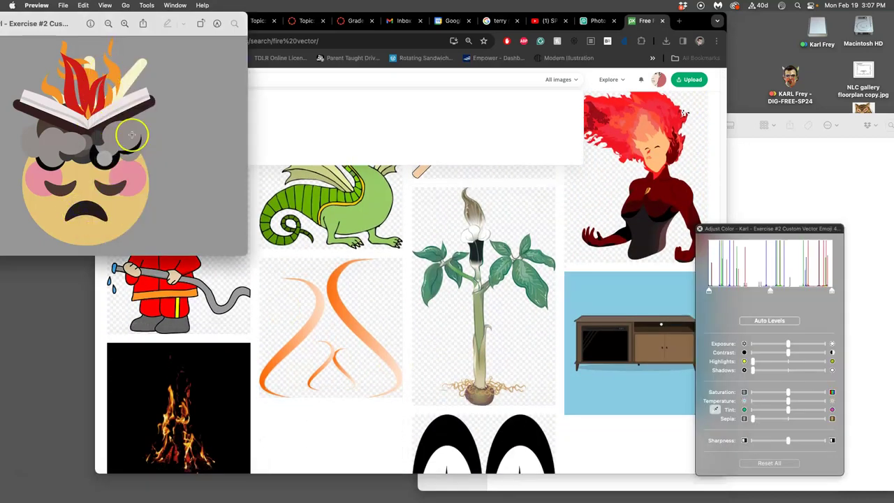
scroll(381, 315, down, 8)
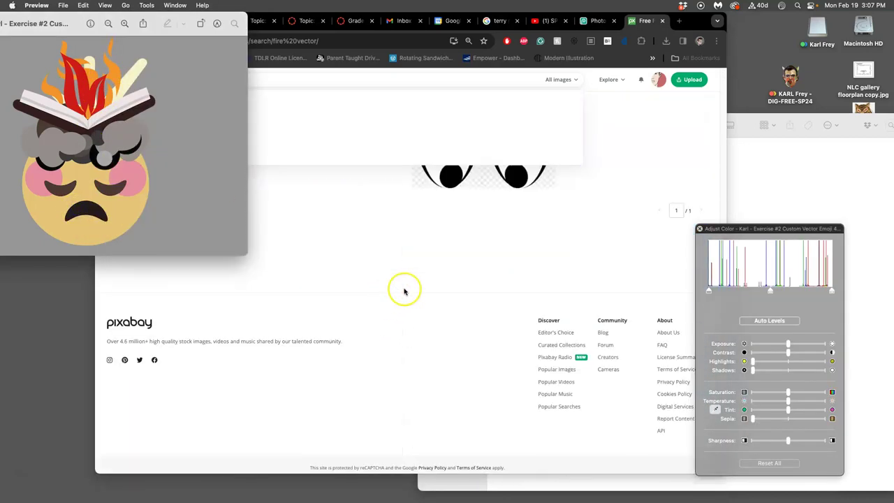
click(404, 291)
scroll(412, 286, up, 5)
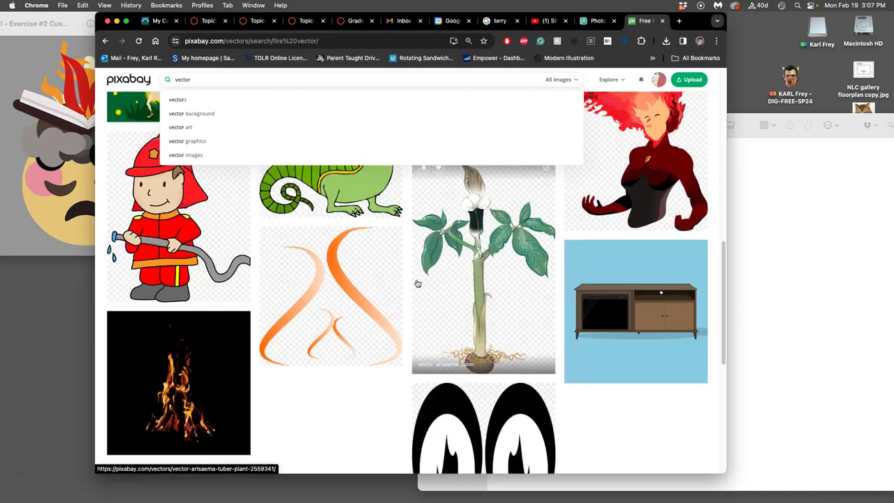
scroll(417, 283, up, 5)
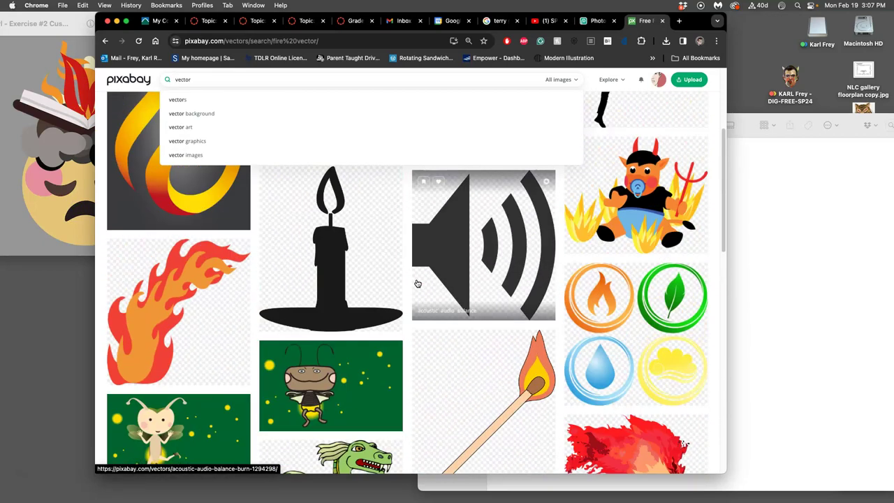
scroll(417, 283, up, 3)
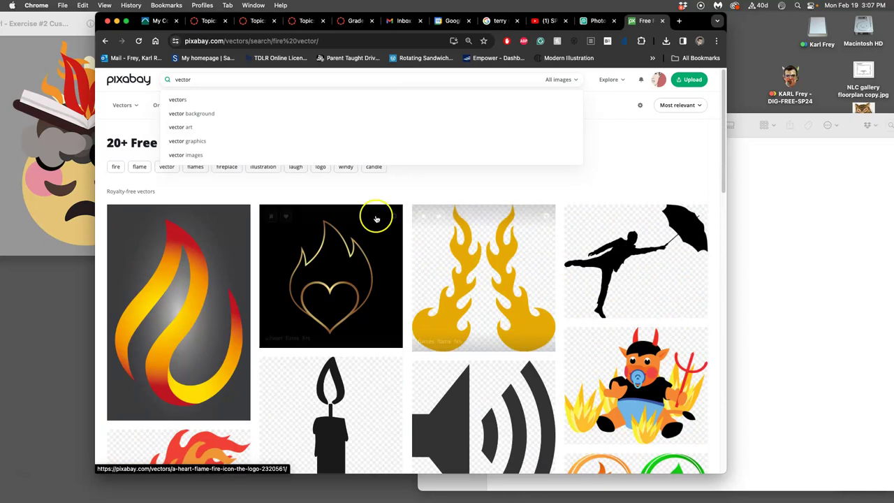
click(195, 79)
drag(195, 79, 157, 79)
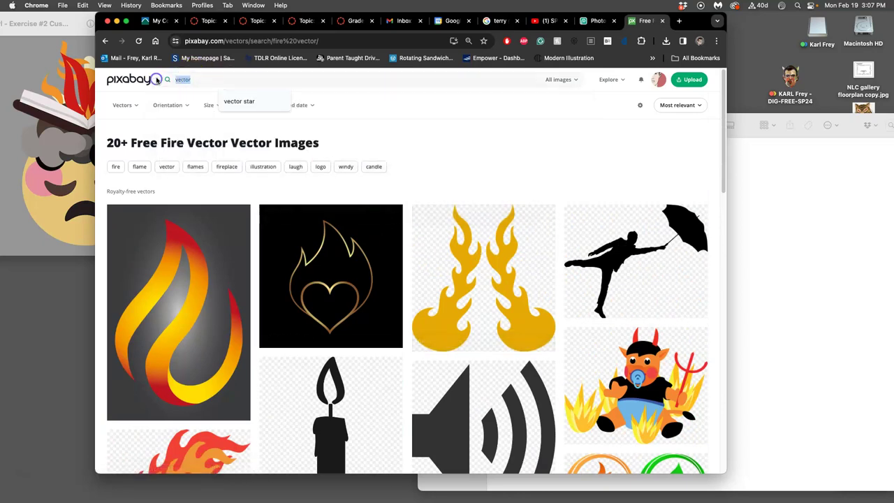
text(flame)
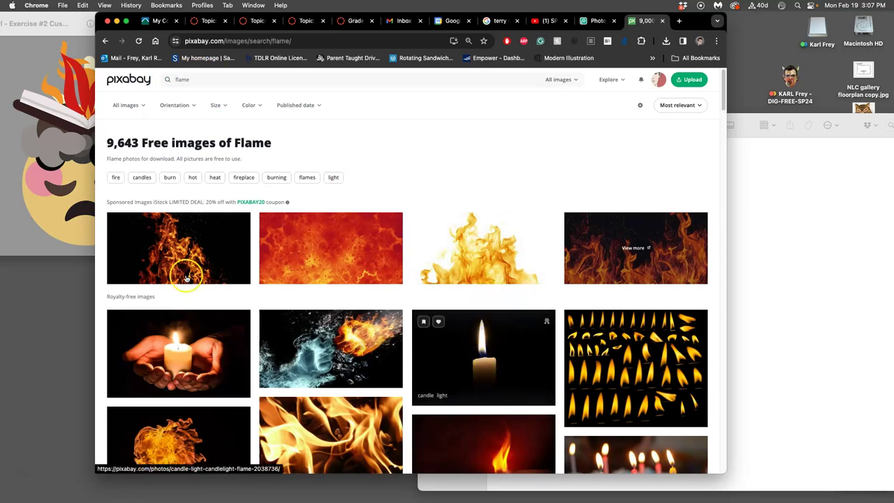
- Filter the flame results to vectors and open the flickering and red-orange flames in new tabs
click(130, 105)
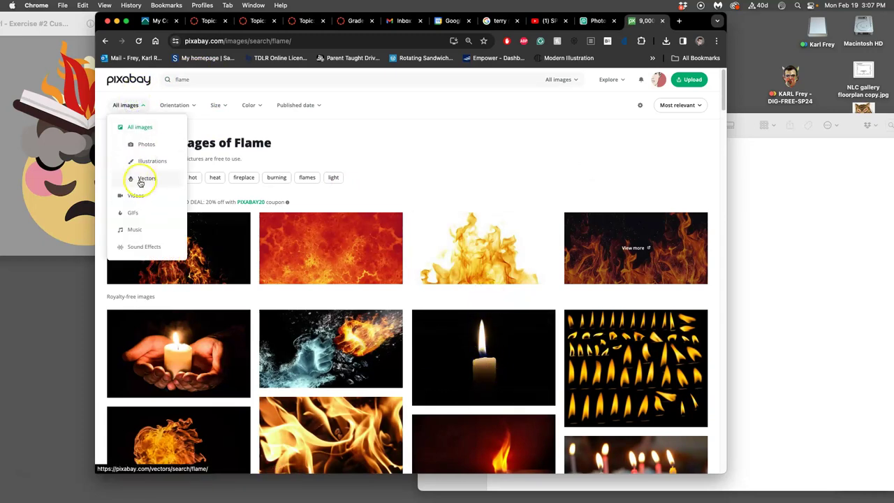
click(141, 179)
scroll(523, 329, down, 1)
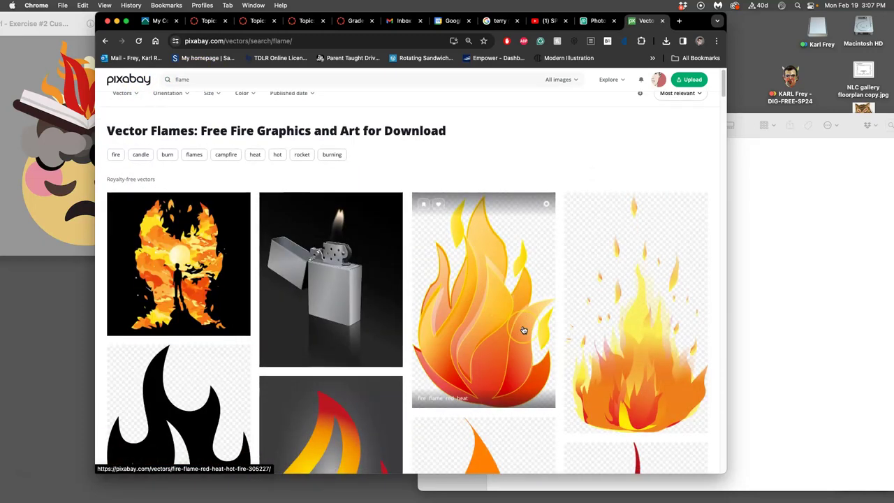
scroll(523, 330, down, 2)
right_click(629, 308)
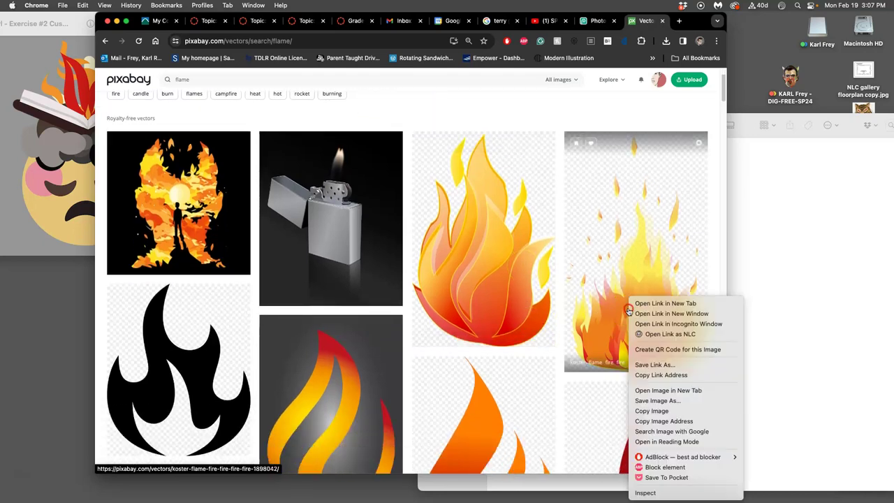
click(633, 305)
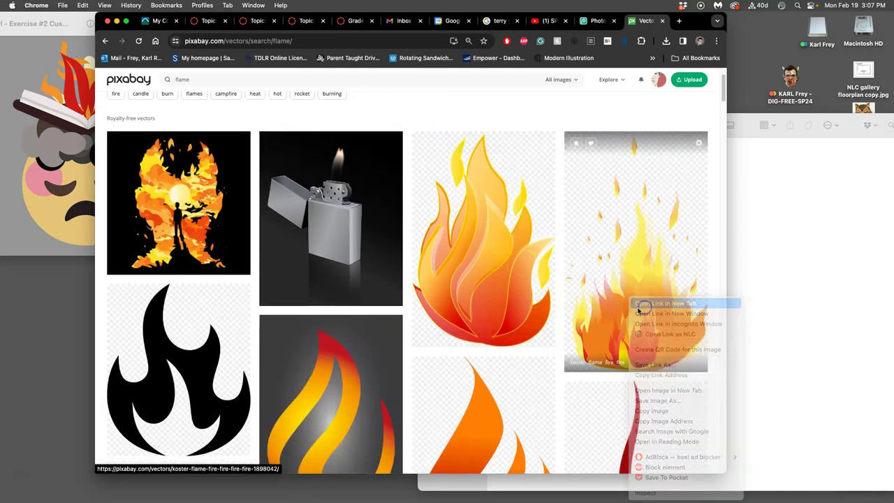
right_click(496, 277)
click(516, 282)
- Open the large orange flame and the fireball vectors in new tabs
scroll(562, 329, down, 3)
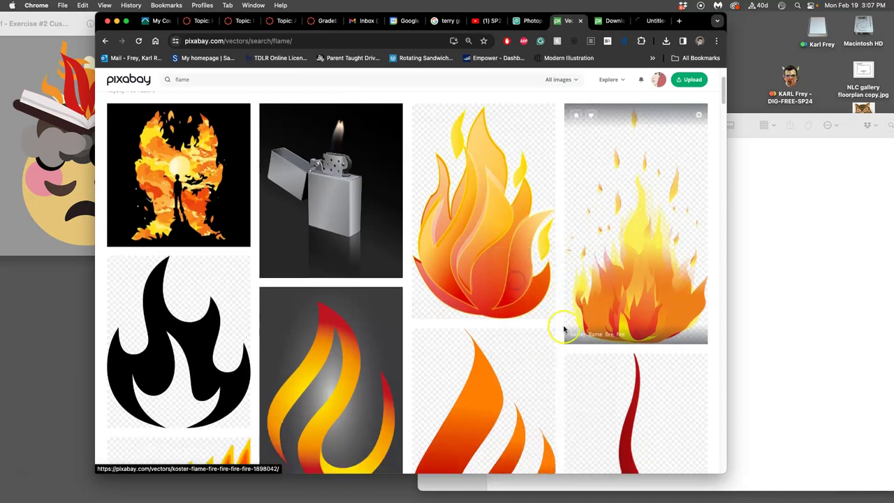
scroll(560, 331, down, 5)
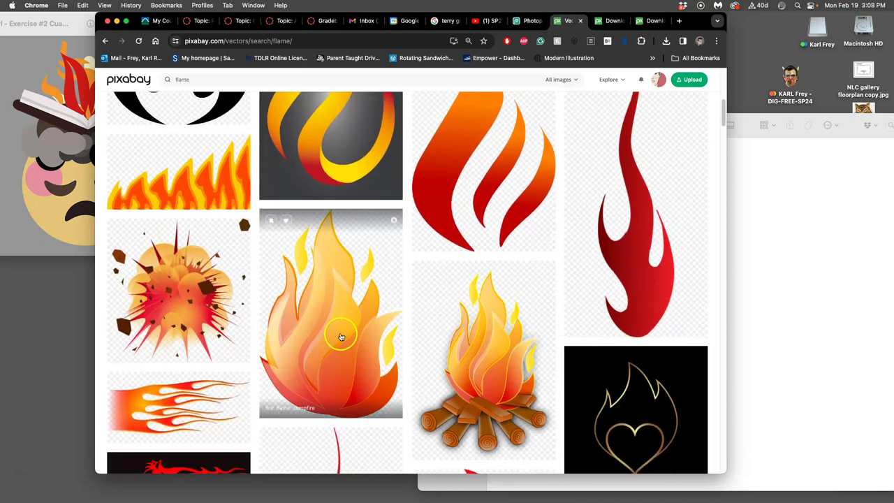
right_click(344, 296)
click(370, 302)
scroll(567, 361, down, 10)
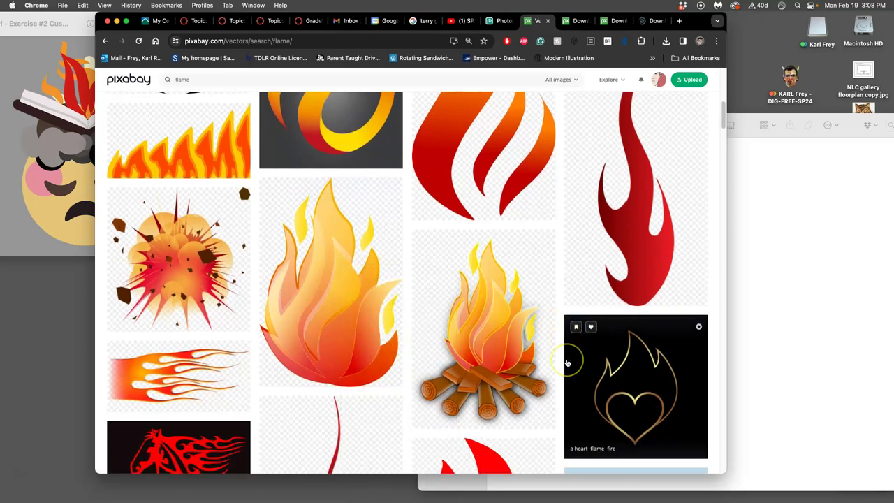
scroll(567, 361, down, 9)
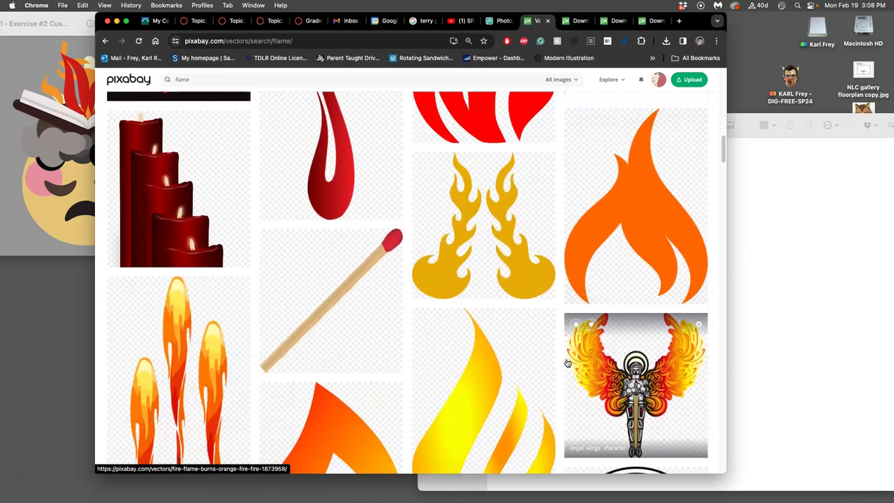
scroll(567, 362, down, 3)
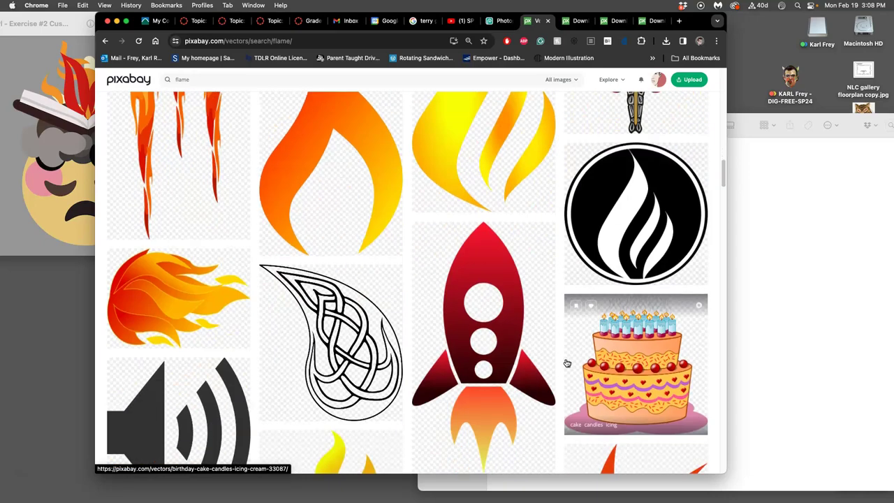
scroll(269, 319, up, 20)
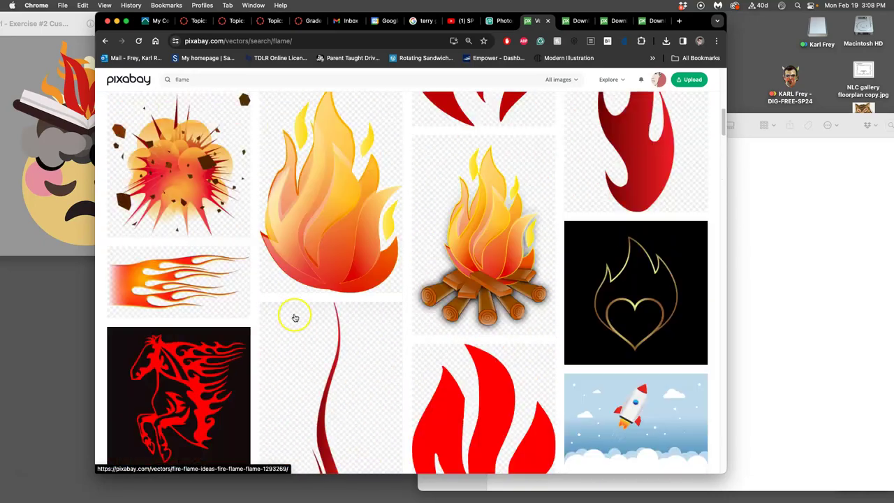
scroll(294, 315, down, 20)
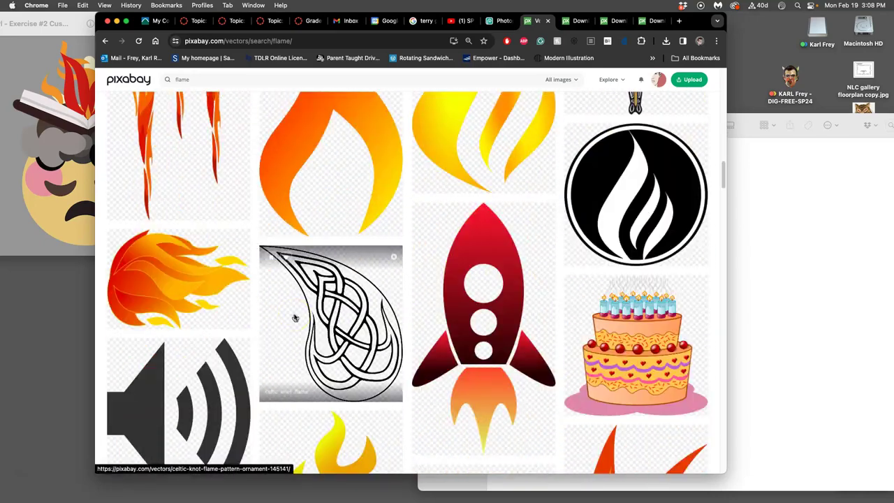
right_click(158, 307)
click(190, 304)
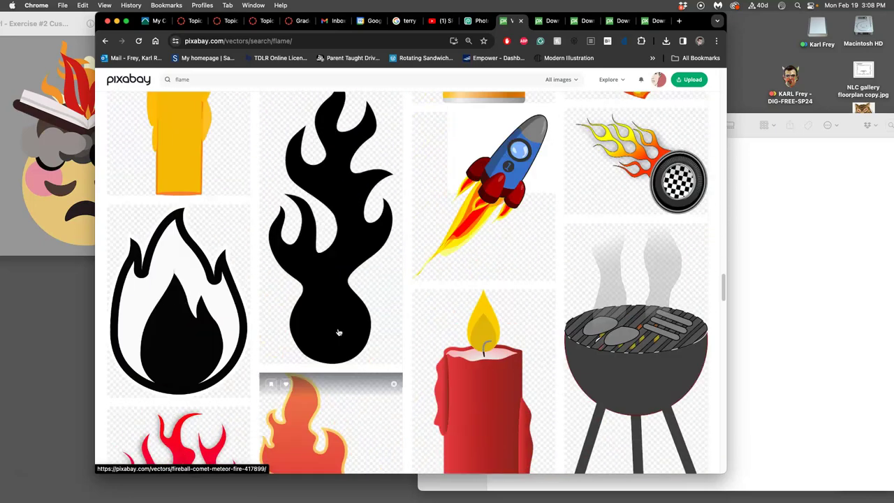
- Open the orange-yellow flame and the burning match vectors in new tabs
scroll(338, 333, up, 5)
right_click(626, 296)
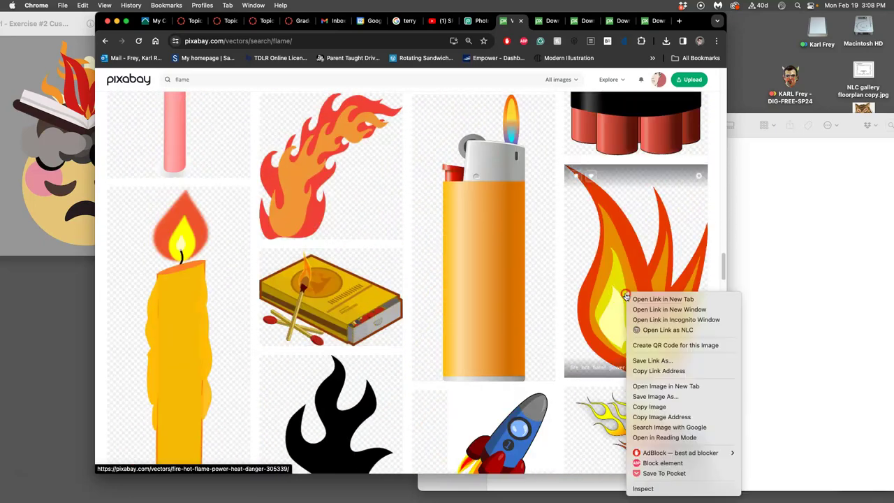
click(646, 300)
scroll(374, 322, down, 10)
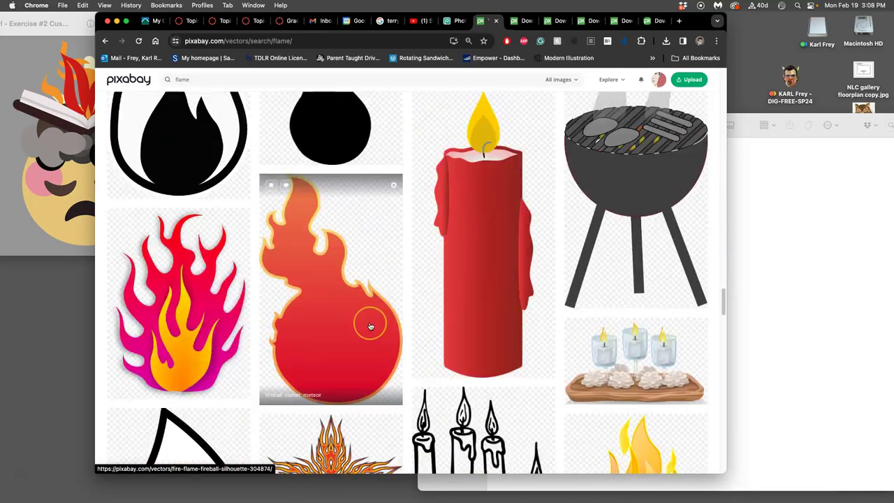
scroll(371, 327, down, 10)
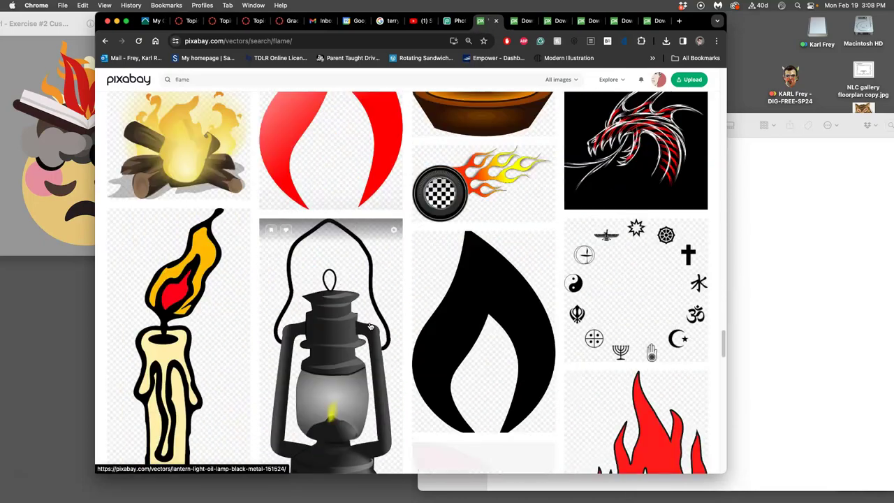
scroll(371, 326, down, 6)
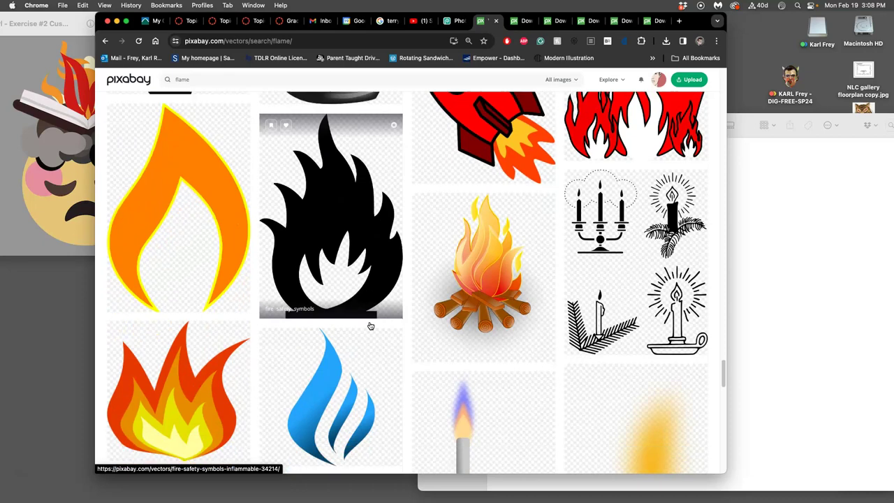
scroll(371, 326, down, 6)
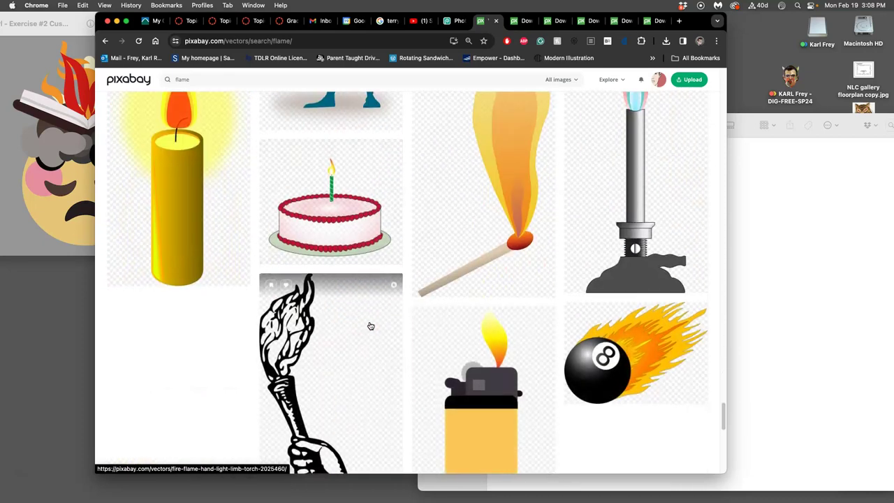
right_click(513, 280)
click(530, 278)
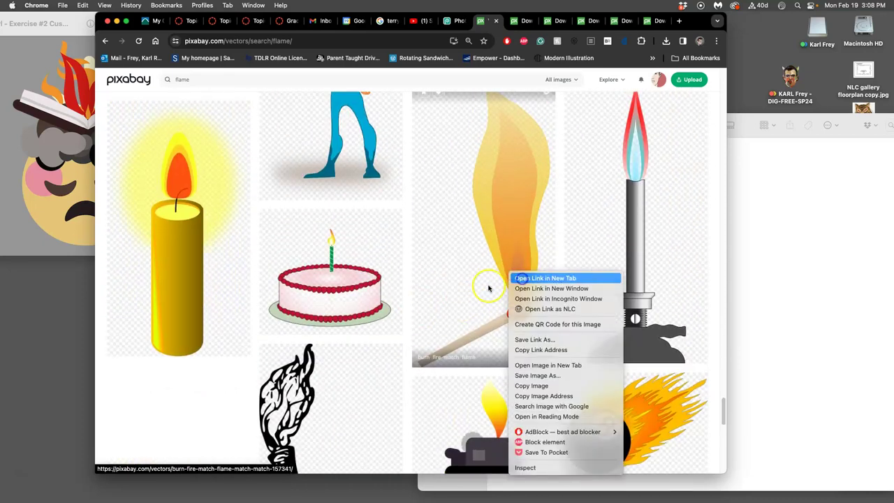
scroll(418, 321, down, 7)
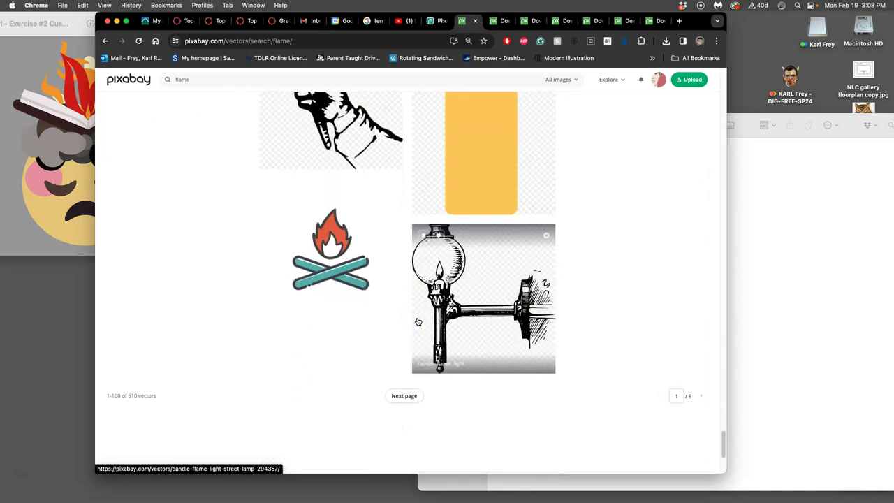
scroll(418, 321, up, 6)
click(469, 320)
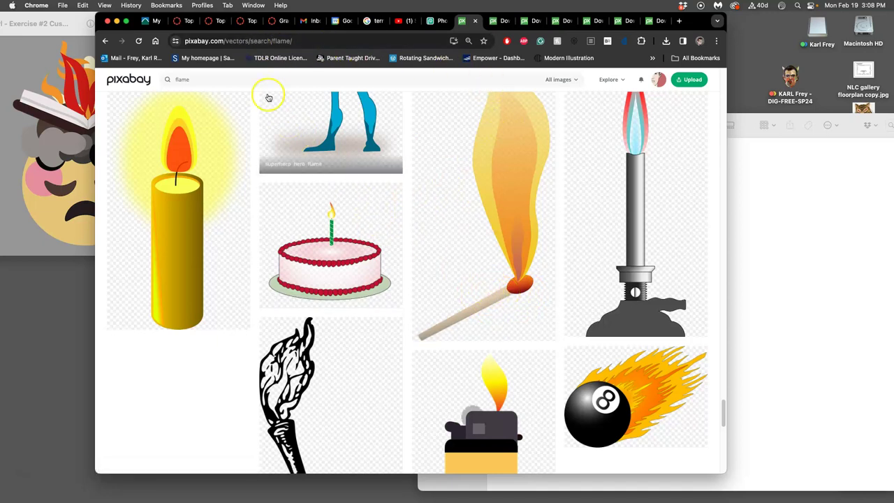
- Check the other discussion tabs, then scroll to the instructor's storyboard example post
click(244, 22)
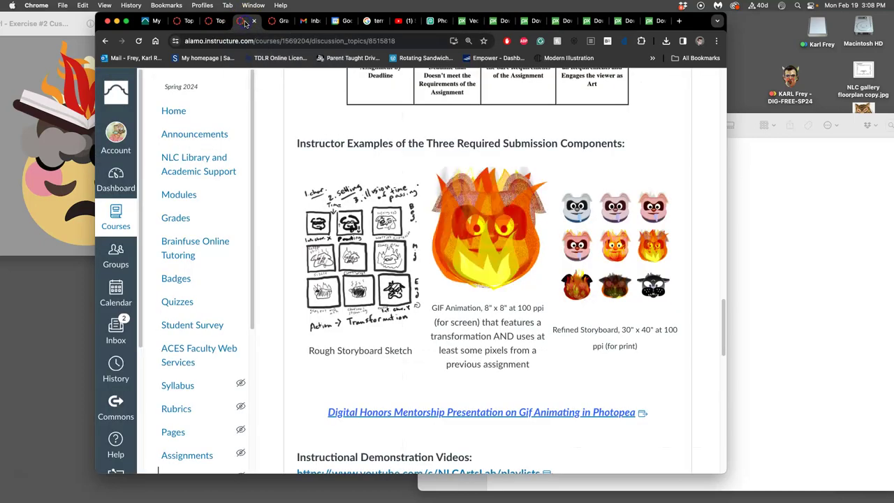
click(217, 22)
scroll(417, 278, down, 5)
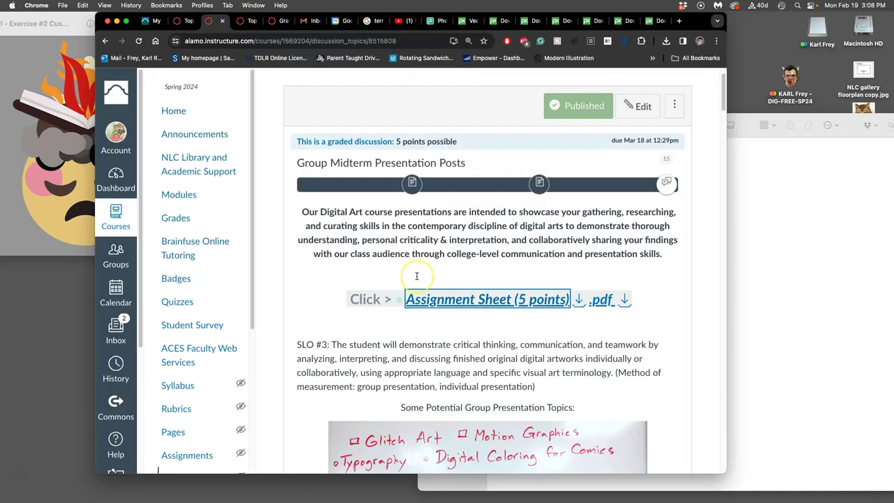
click(244, 21)
scroll(447, 329, down, 5)
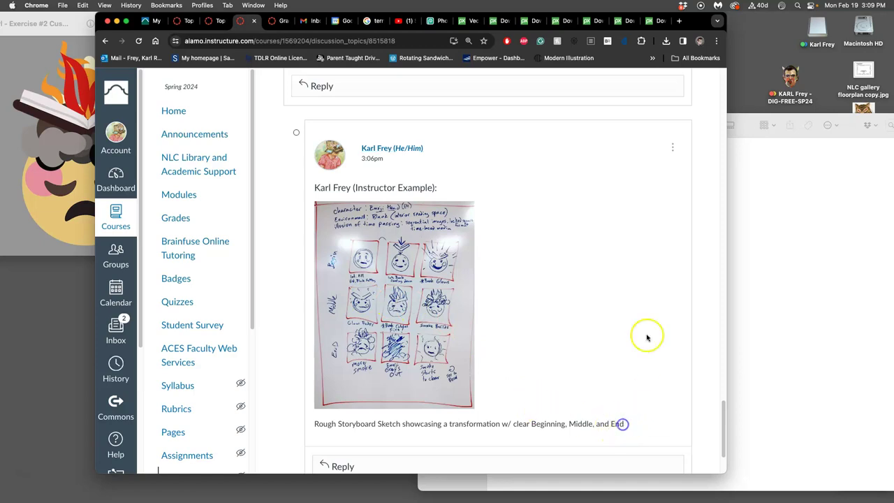
- Add '(Starting on Frame 4 (Middle) a lit match will drop onto the book.)' under the caption and save
click(673, 147)
click(644, 198)
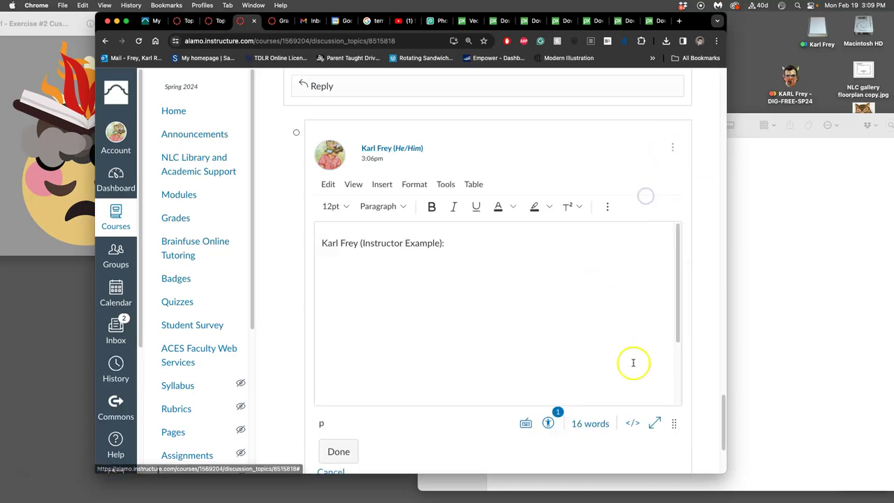
scroll(629, 356, down, 5)
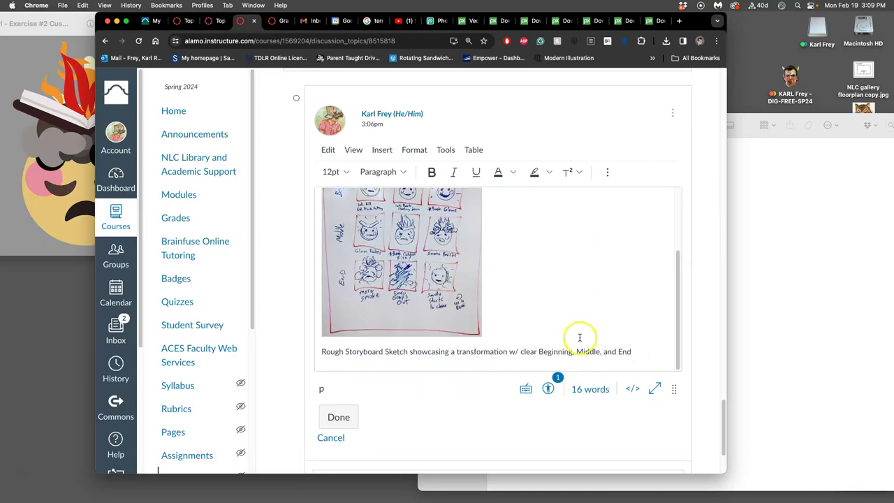
click(636, 355)
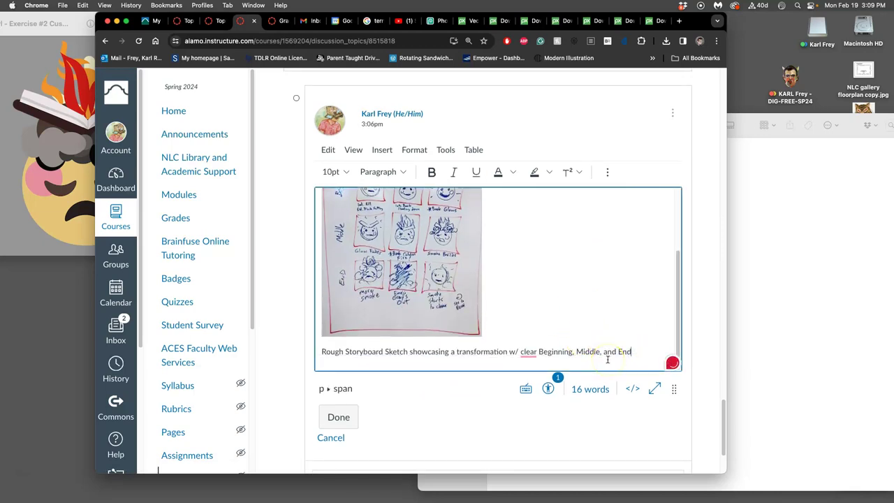
key(Return)
text(()
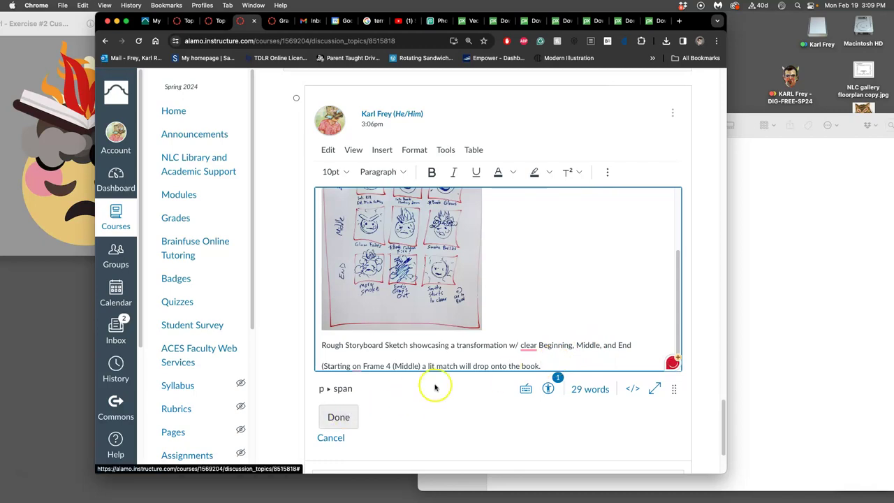
click(336, 417)
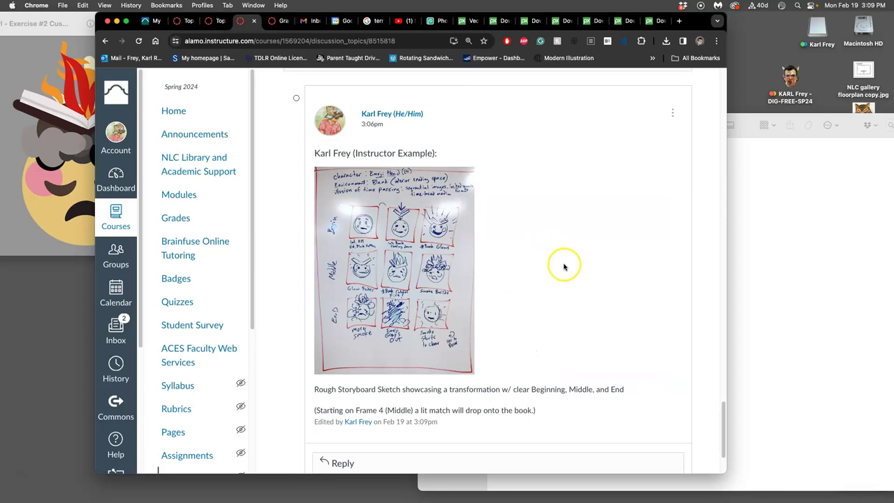
- Download the match flame vector as a 960×1920 PNG
click(653, 21)
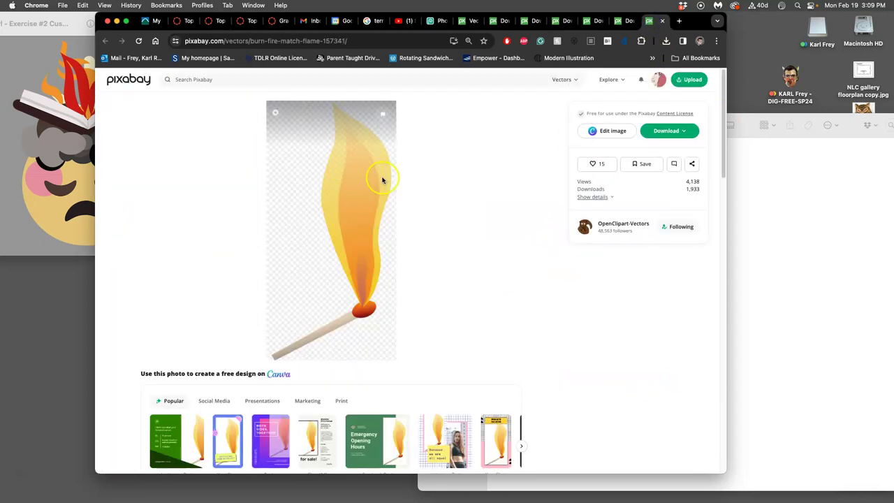
click(668, 133)
click(599, 187)
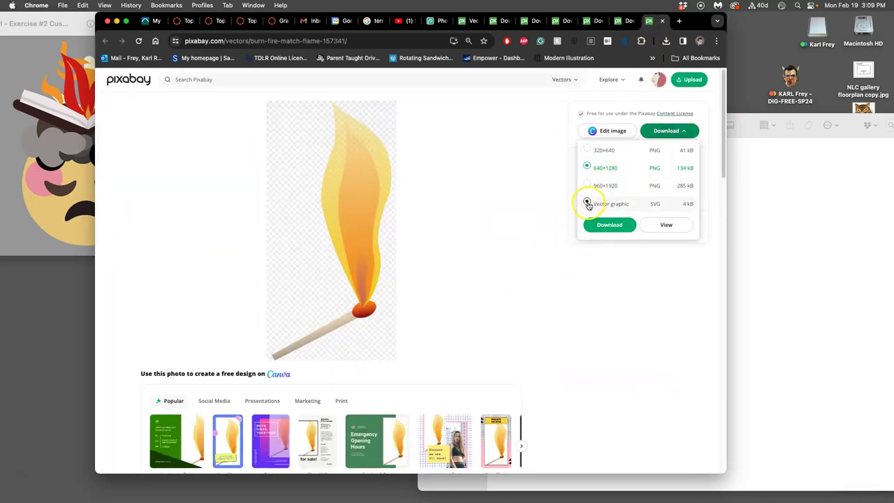
click(588, 204)
click(610, 225)
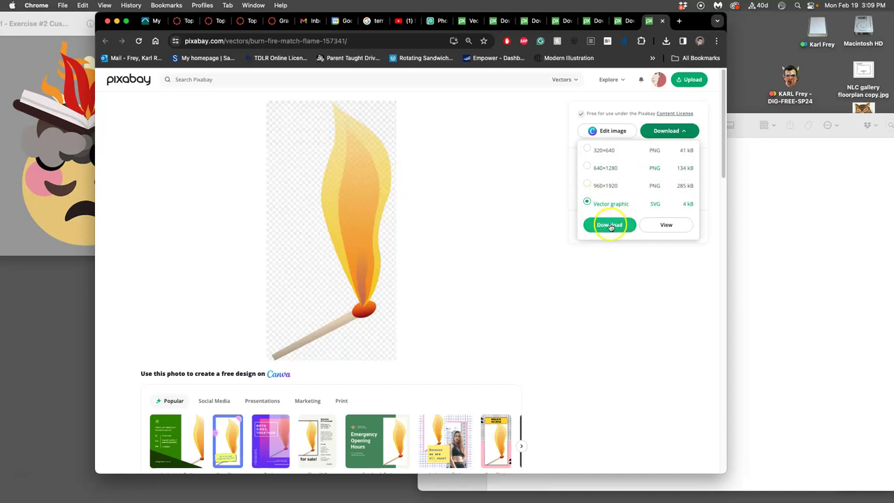
click(588, 185)
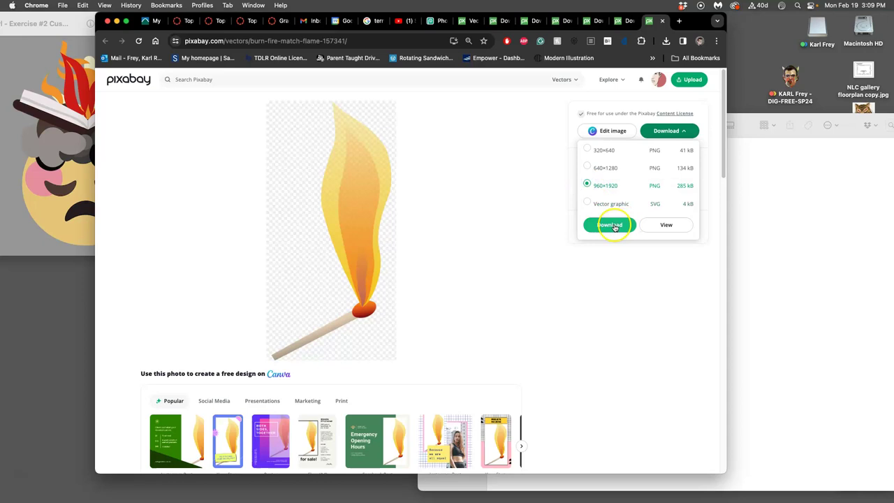
click(609, 225)
- Download the hot flame vector at the largest 1292×1920 PNG size
click(627, 22)
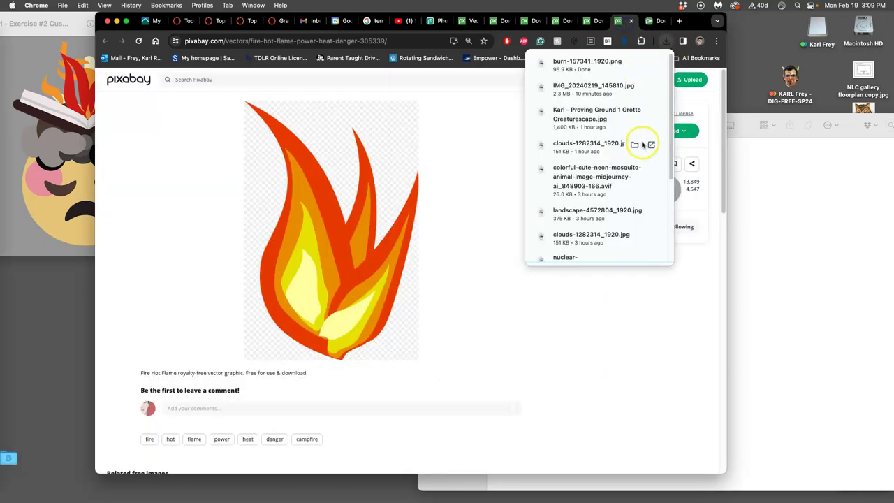
click(707, 132)
click(683, 134)
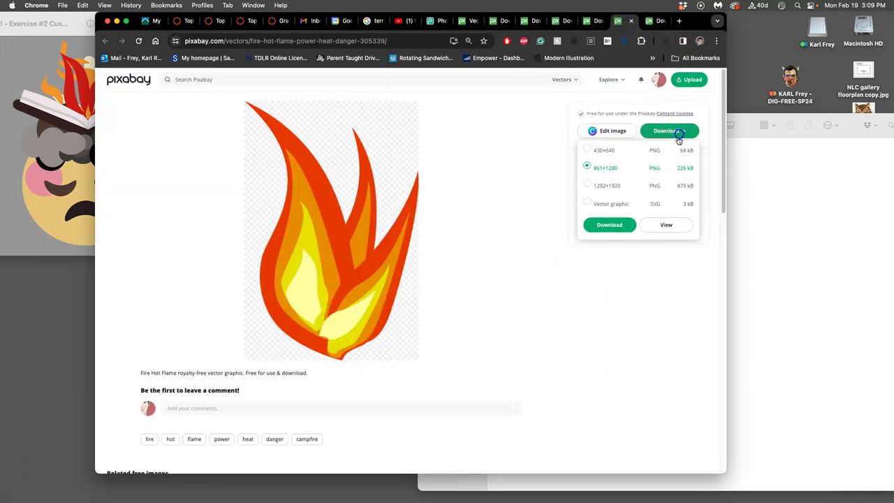
click(597, 185)
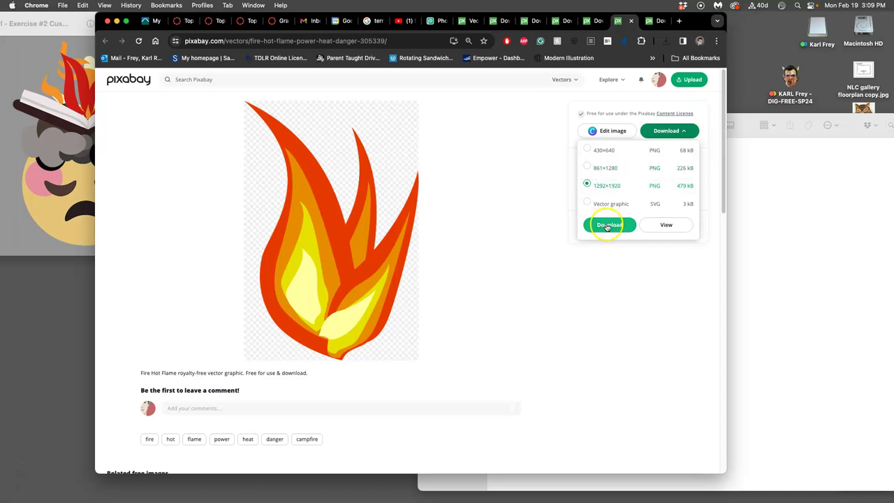
click(587, 168)
click(609, 224)
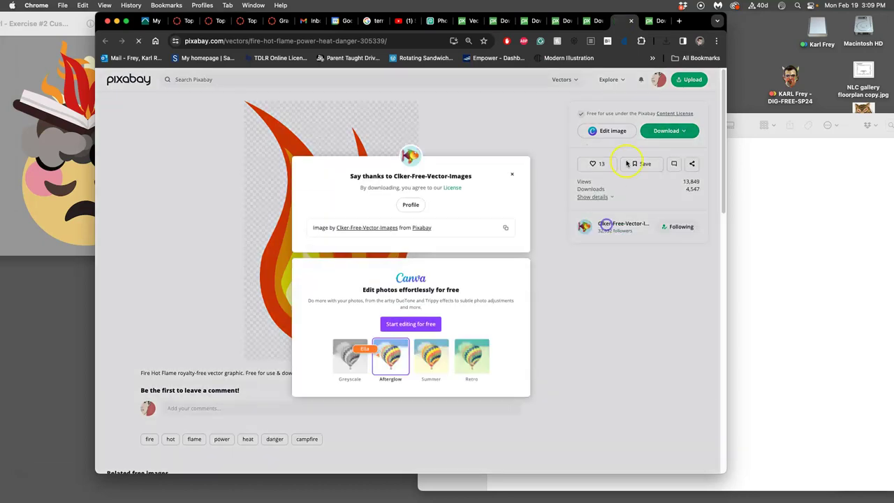
- Download the sideways fire flame as a 1280×894 PNG, plus the campfire flame
click(602, 21)
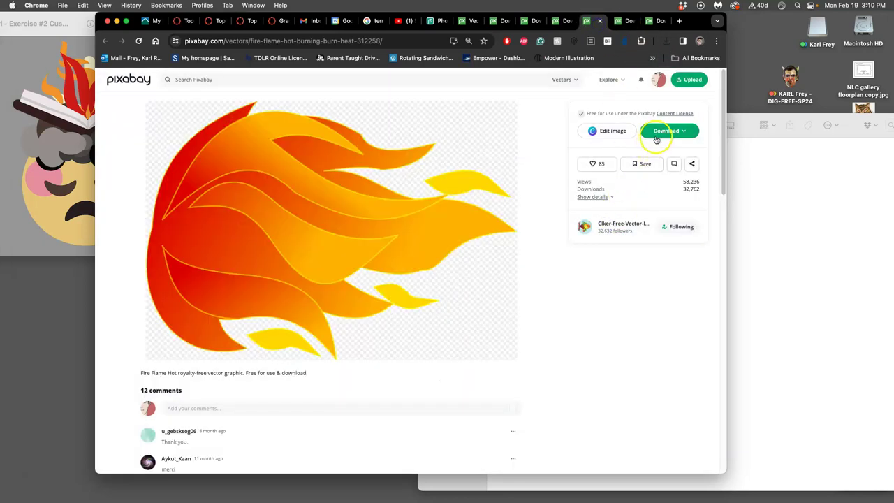
click(656, 134)
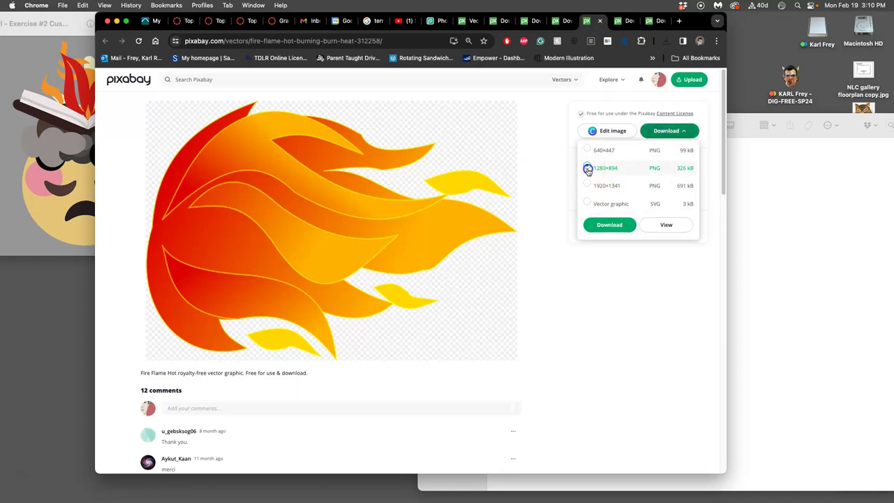
click(602, 224)
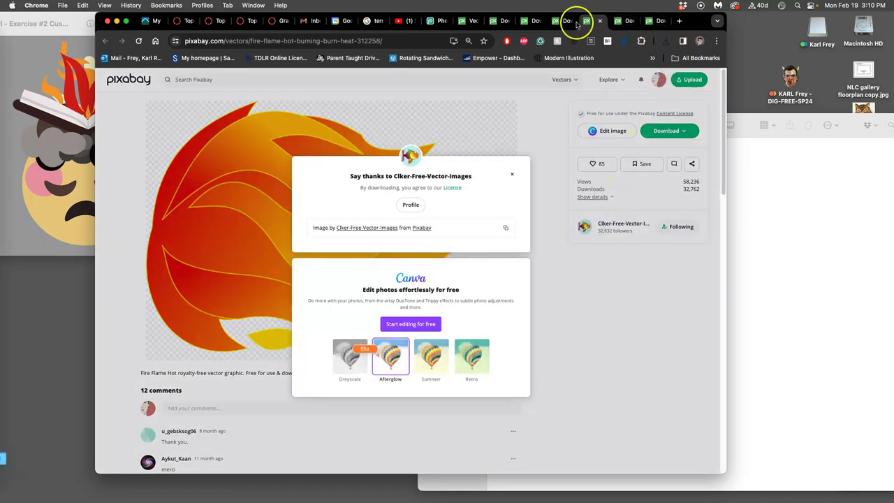
click(577, 21)
click(657, 133)
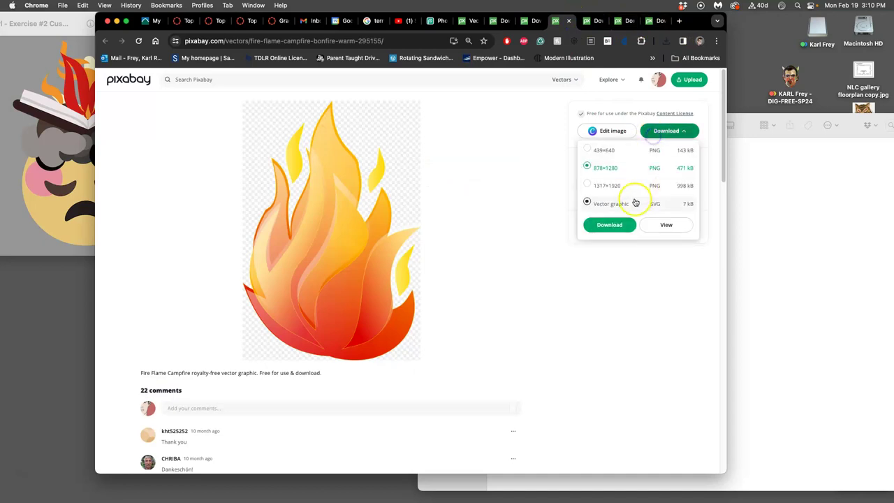
click(601, 224)
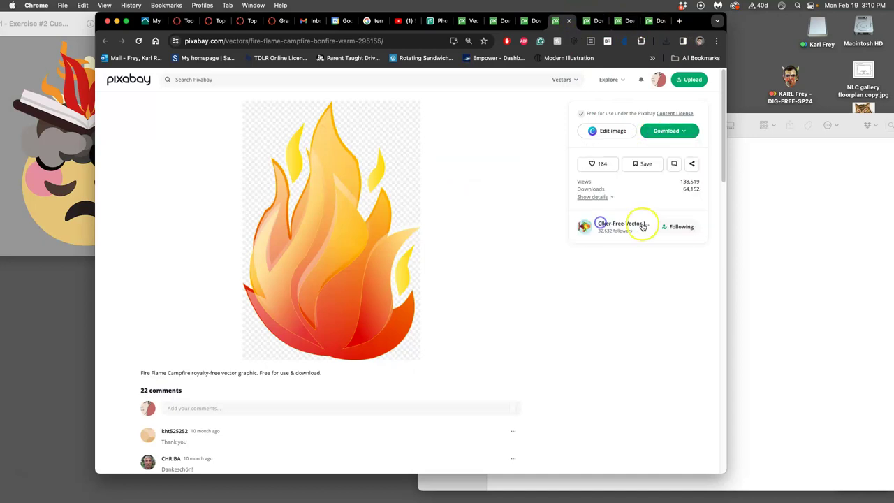
- Download the red flame as 851×1280 PNG and the Koster flame as 762×1280 PNG
drag(696, 27, 726, 52)
click(562, 46)
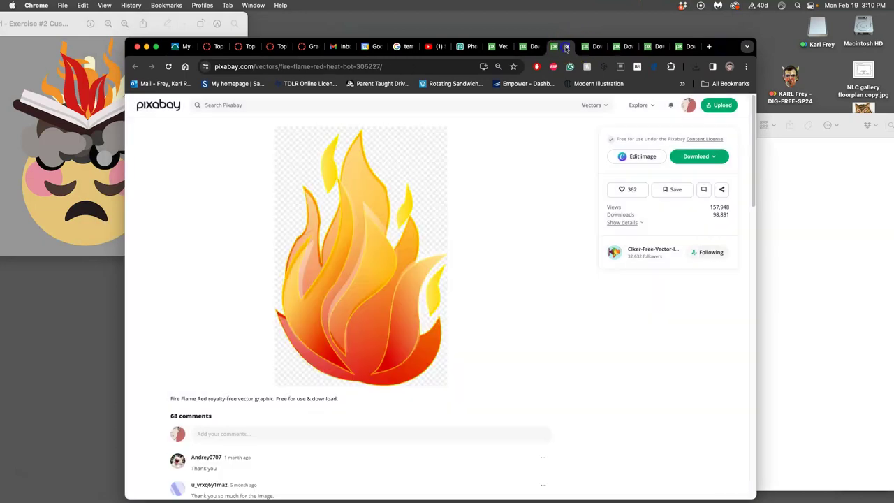
click(702, 157)
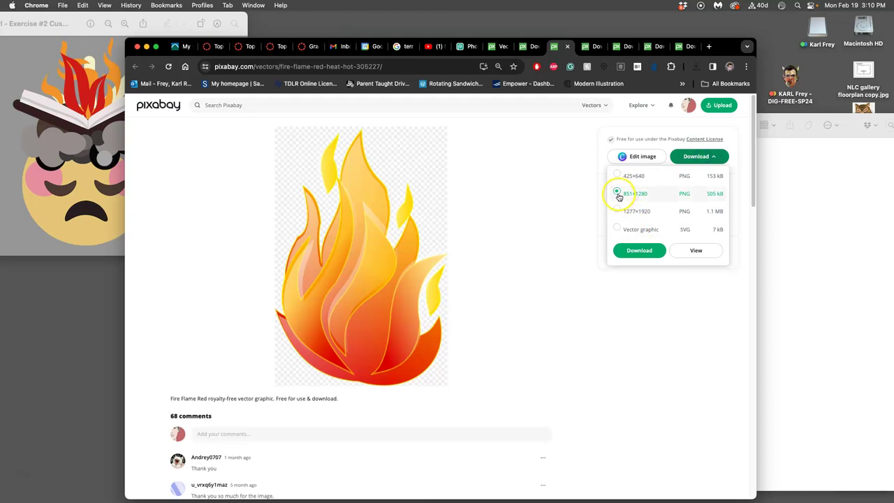
click(632, 250)
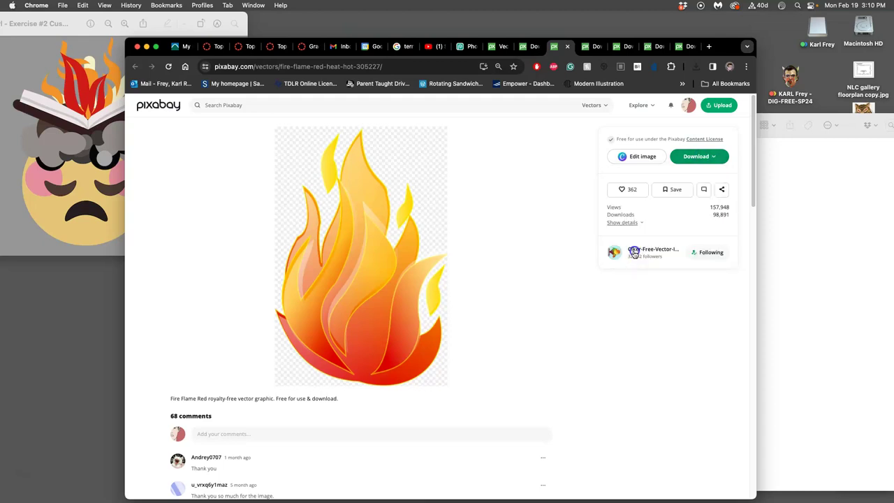
click(533, 47)
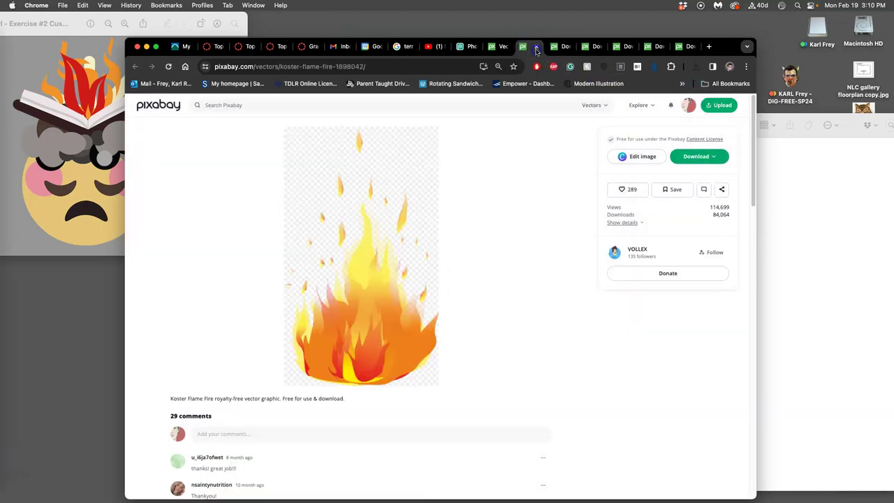
click(693, 156)
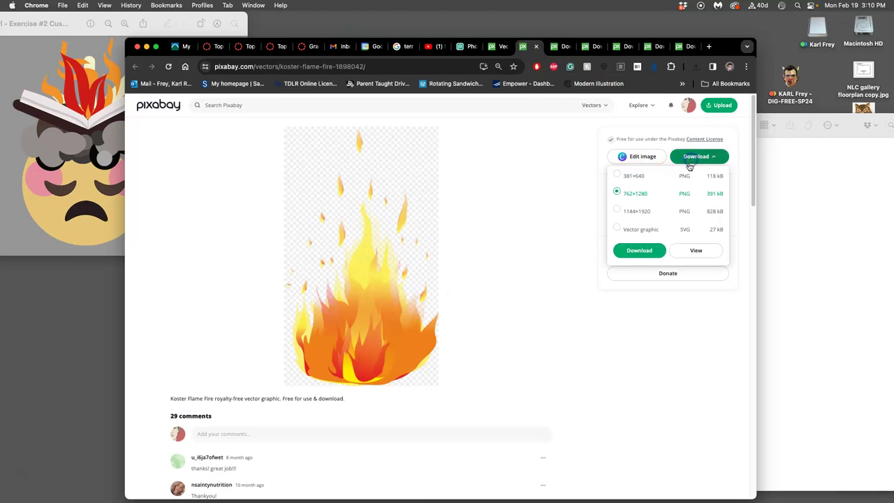
click(636, 250)
- Go back to the flame vector search results and load page 2
click(498, 51)
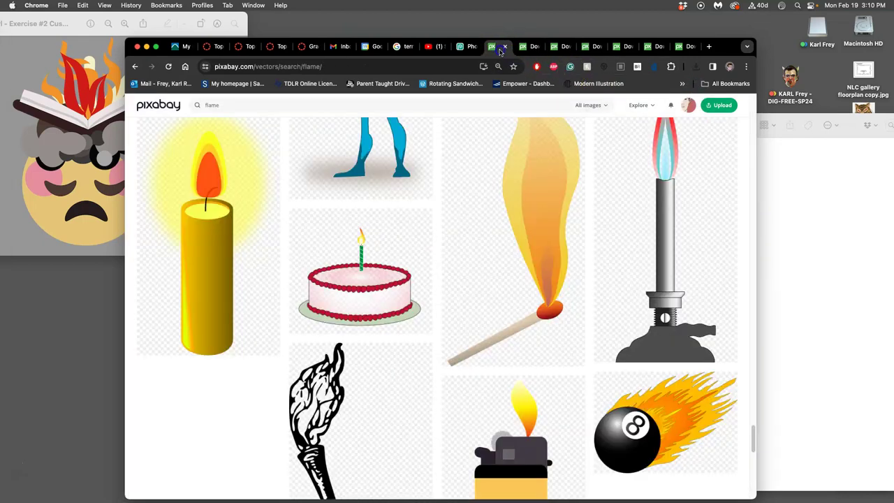
scroll(598, 262, down, 3)
scroll(601, 266, down, 5)
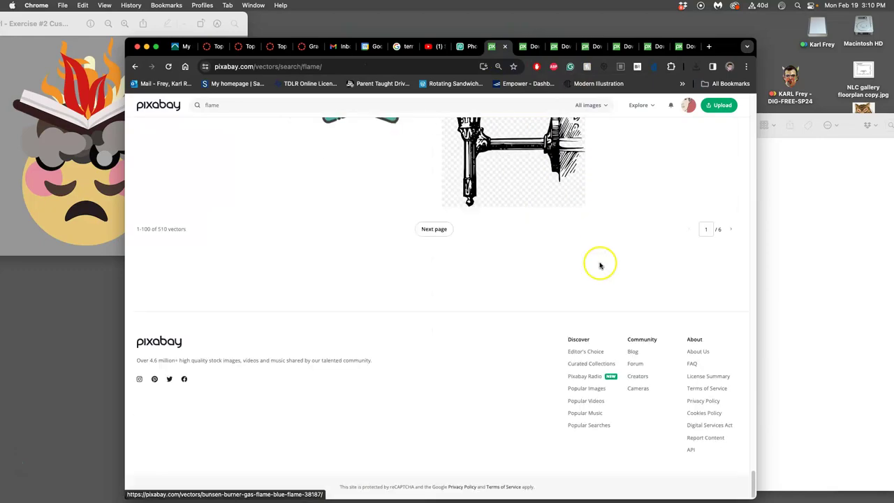
click(433, 229)
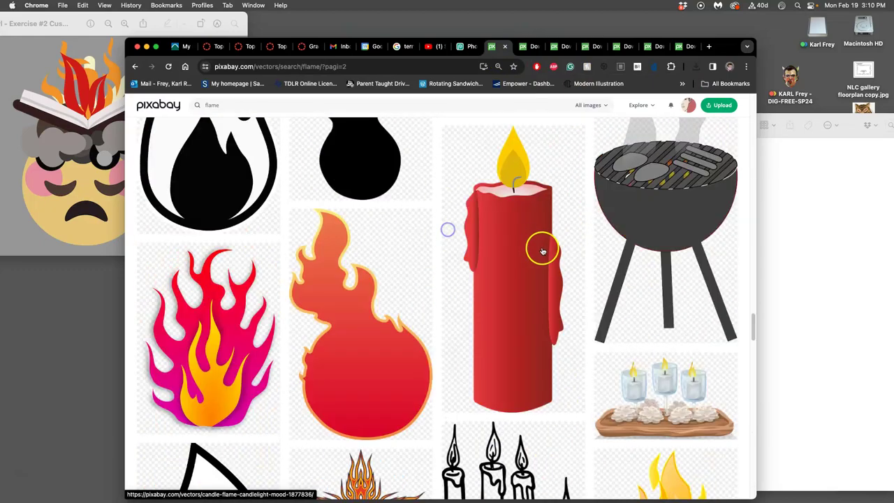
scroll(569, 259, down, 3)
scroll(569, 259, down, 15)
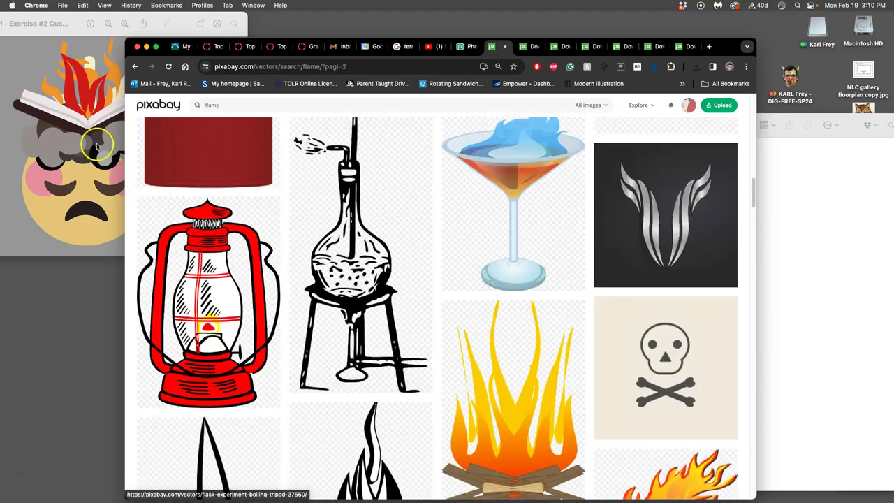
scroll(512, 330, down, 3)
scroll(512, 330, down, 5)
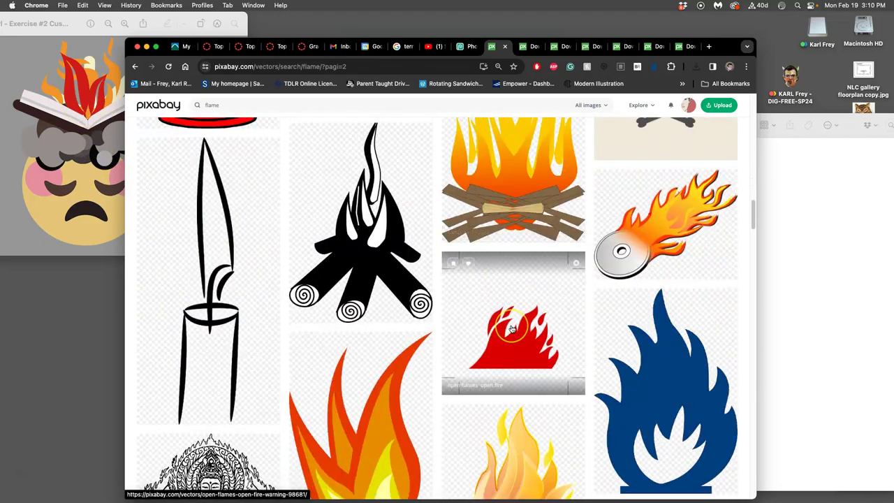
scroll(512, 330, up, 20)
scroll(511, 330, up, 2)
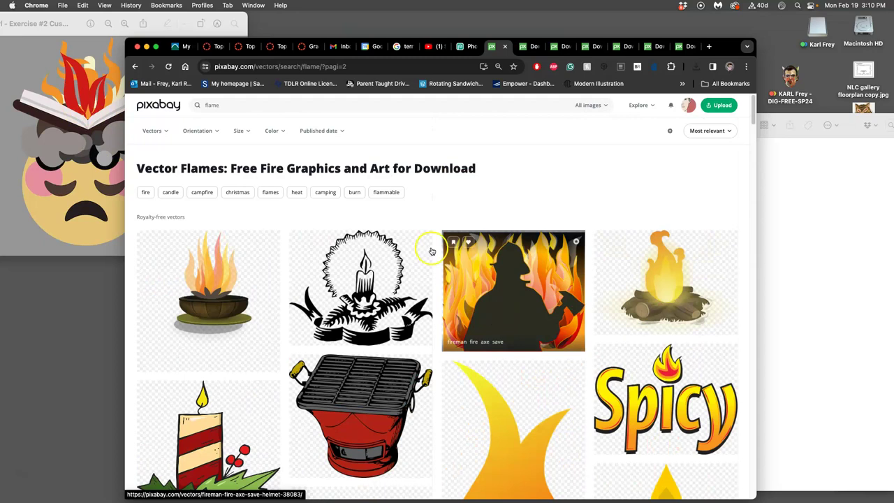
- Search Pixabay for 'emoji expre' with results limited to vector images
click(190, 104)
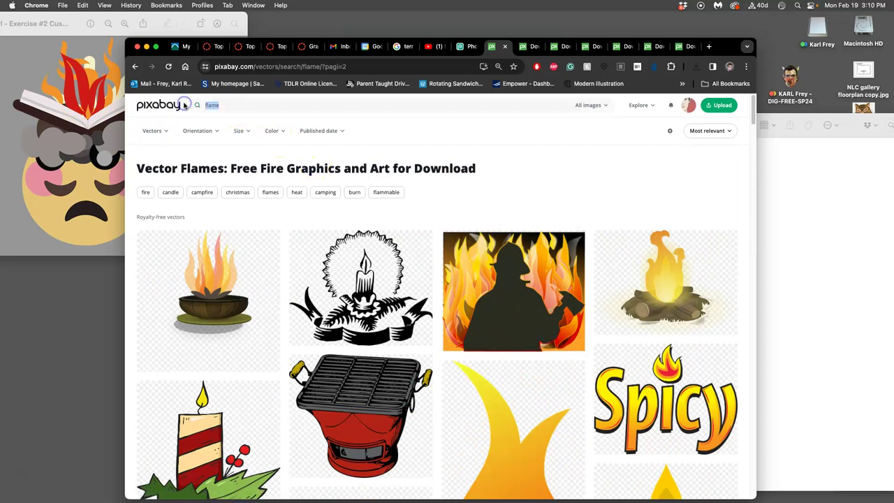
text(emoji expressions)
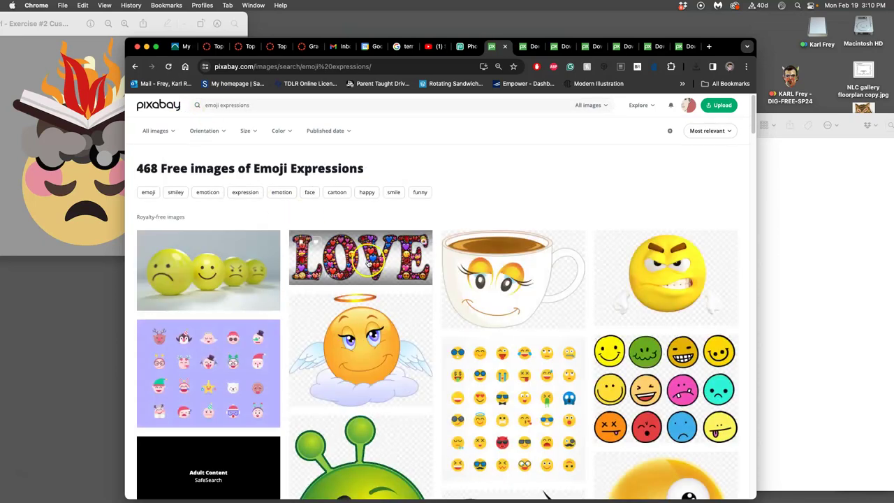
click(157, 133)
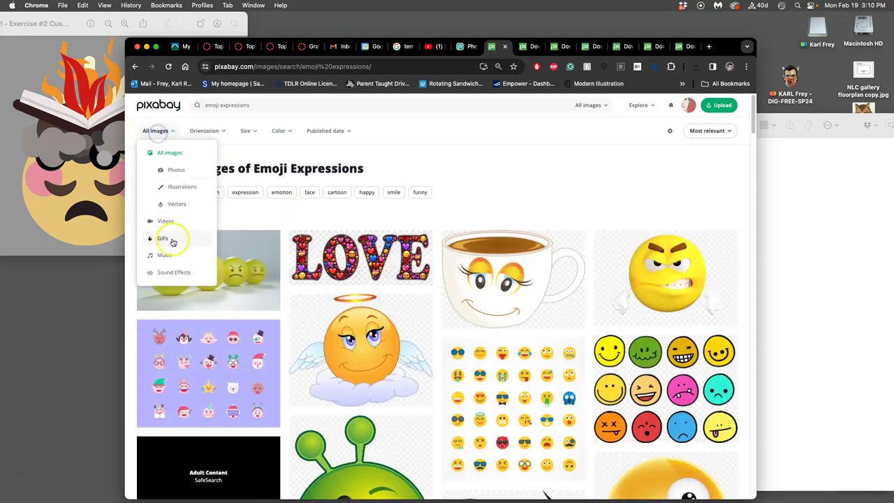
click(175, 205)
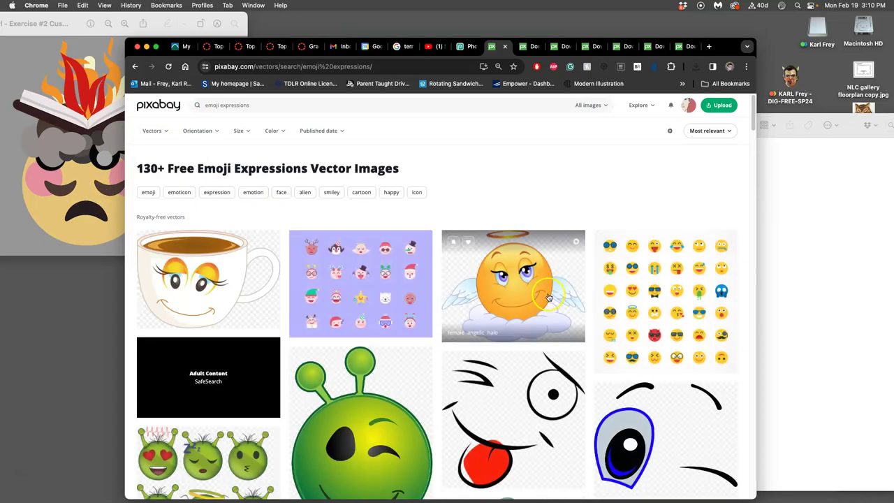
- Open the crying, sleepy, grinning and winking emoji pages in new tabs
scroll(554, 299, down, 15)
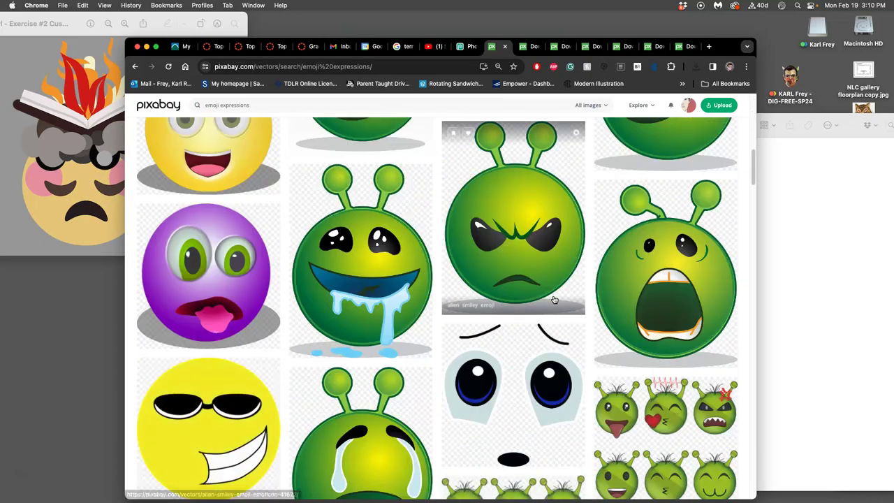
scroll(554, 299, down, 4)
scroll(554, 299, down, 6)
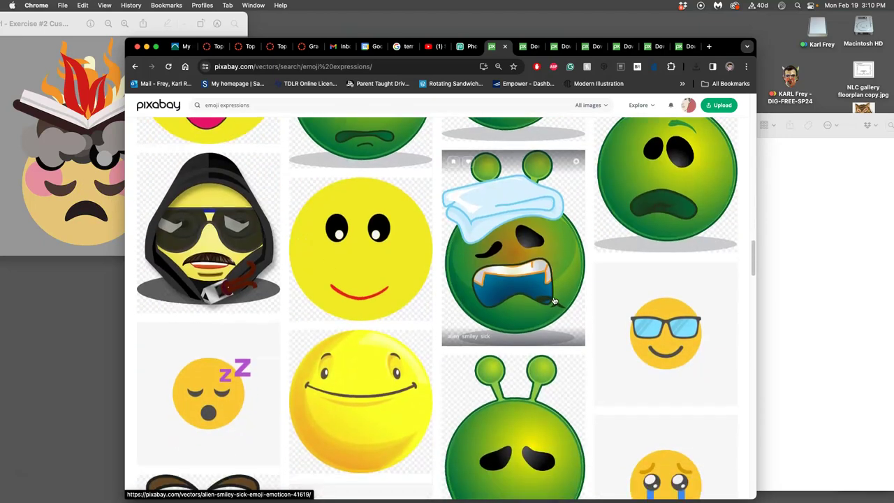
scroll(254, 256, down, 3)
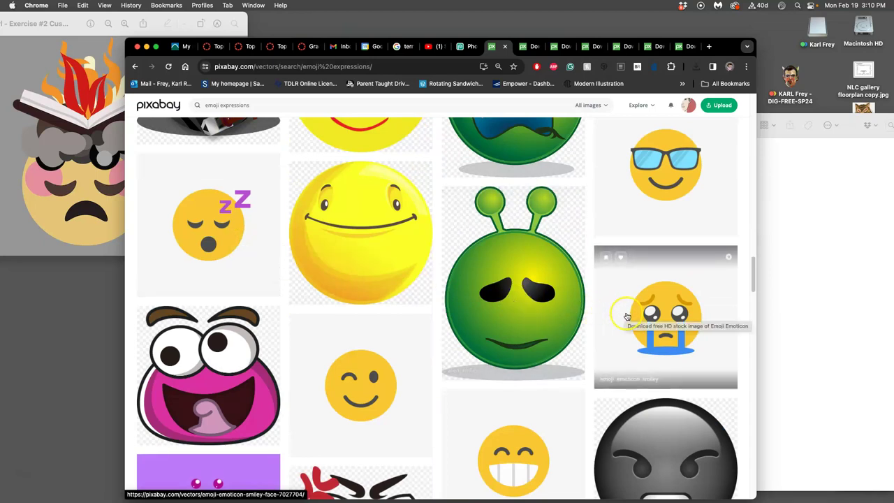
right_click(653, 311)
click(670, 303)
right_click(196, 225)
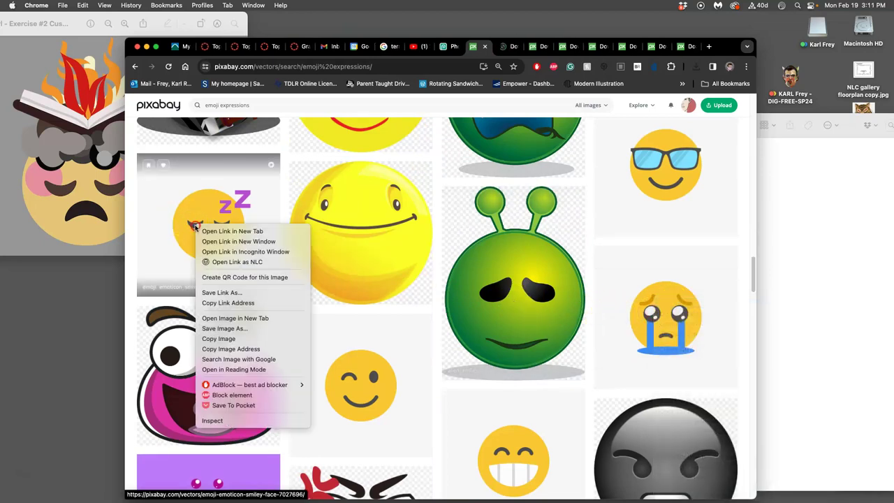
click(229, 231)
scroll(493, 381, down, 4)
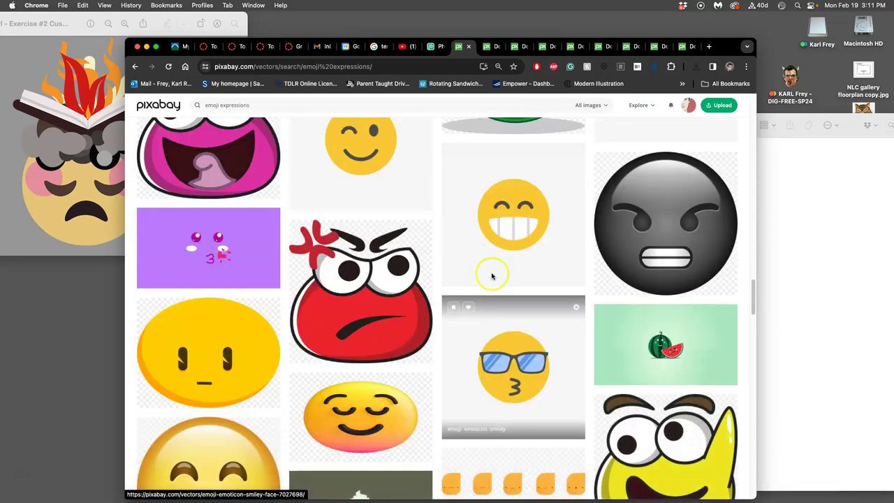
right_click(501, 239)
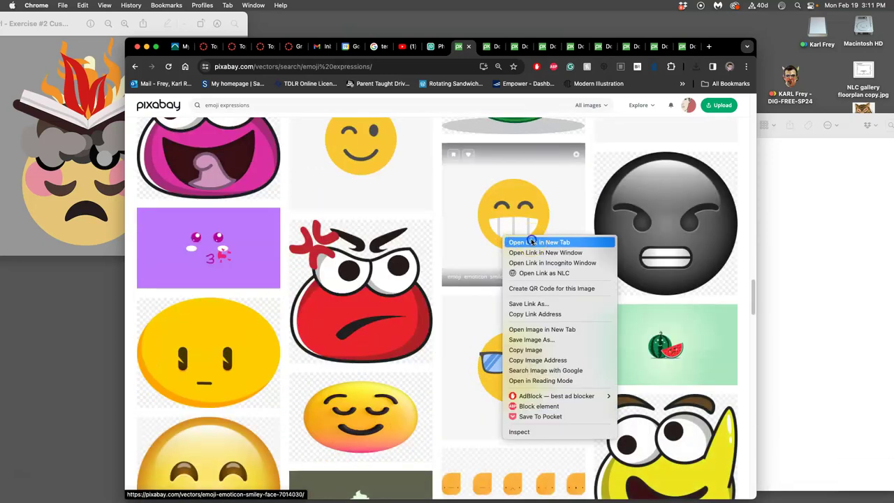
click(532, 241)
scroll(422, 305, down, 2)
scroll(422, 308, up, 5)
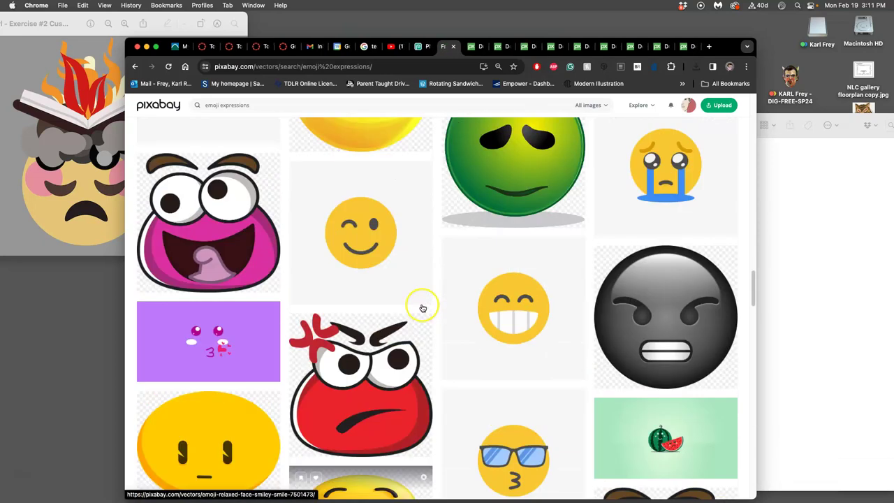
right_click(364, 243)
click(381, 254)
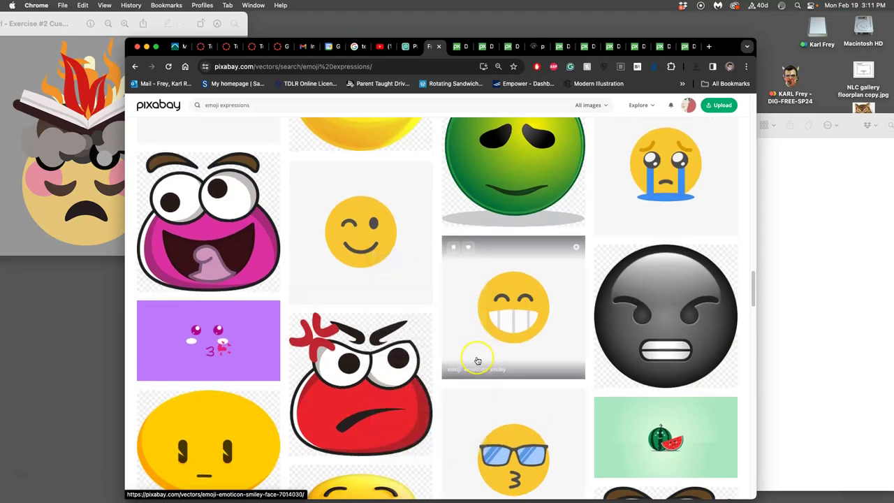
- Open the sullen, sad and upset face emoji pages in new tabs
scroll(477, 361, down, 10)
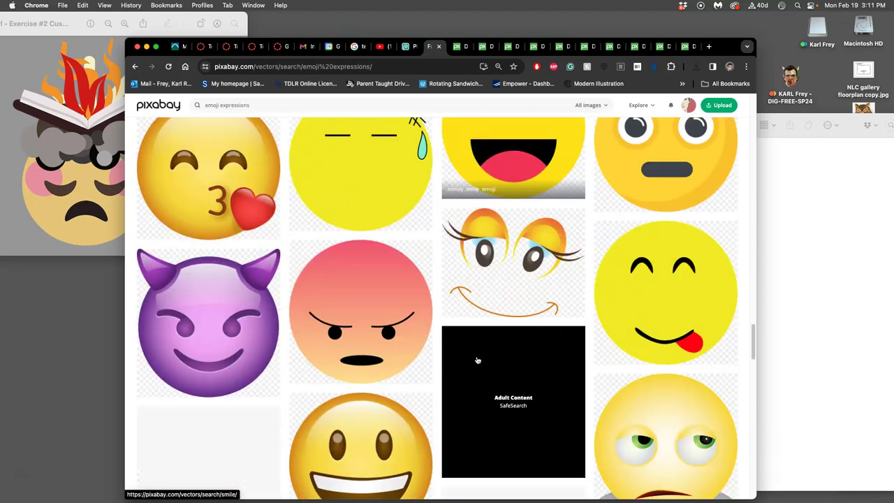
scroll(477, 360, down, 2)
scroll(375, 303, down, 8)
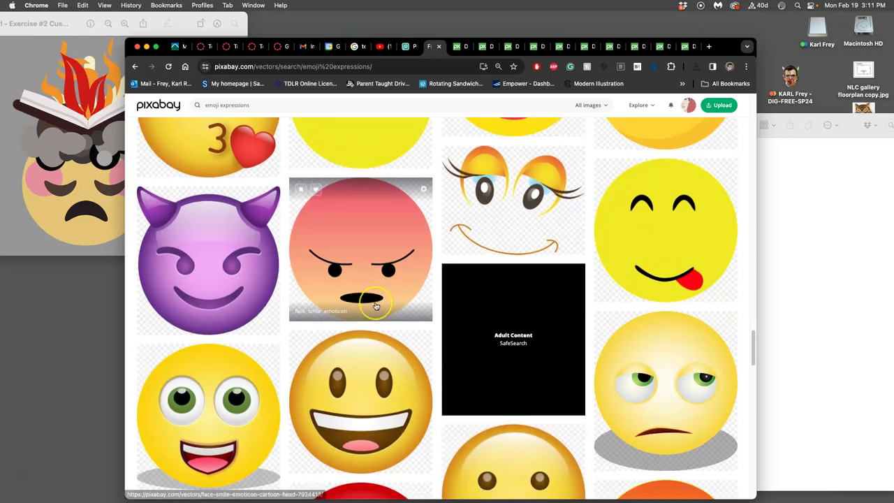
scroll(375, 305, down, 4)
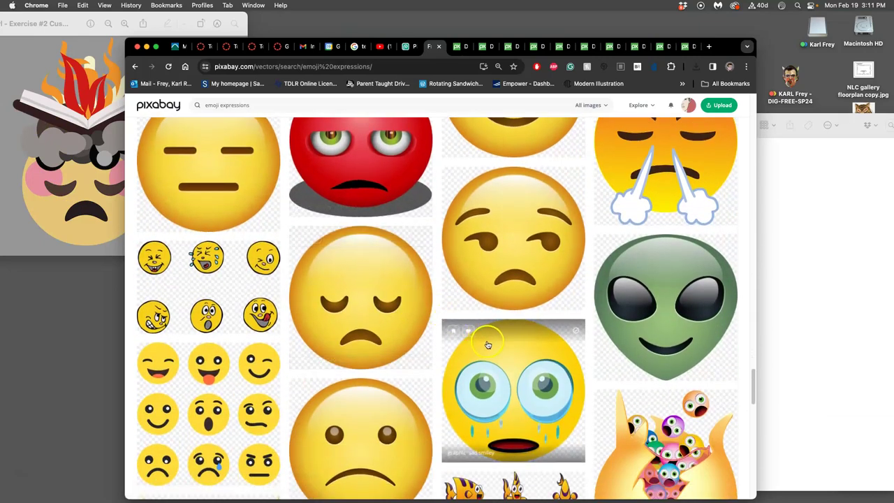
scroll(488, 344, down, 1)
scroll(488, 345, down, 1)
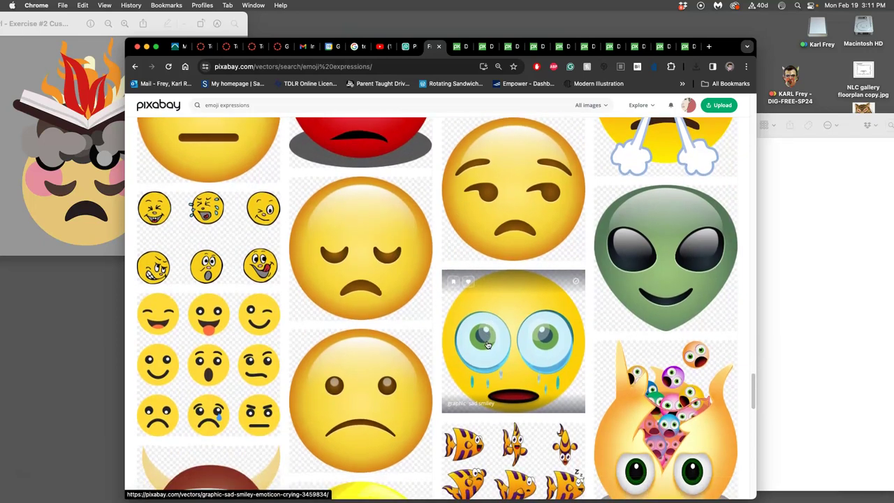
right_click(505, 196)
click(543, 201)
right_click(360, 239)
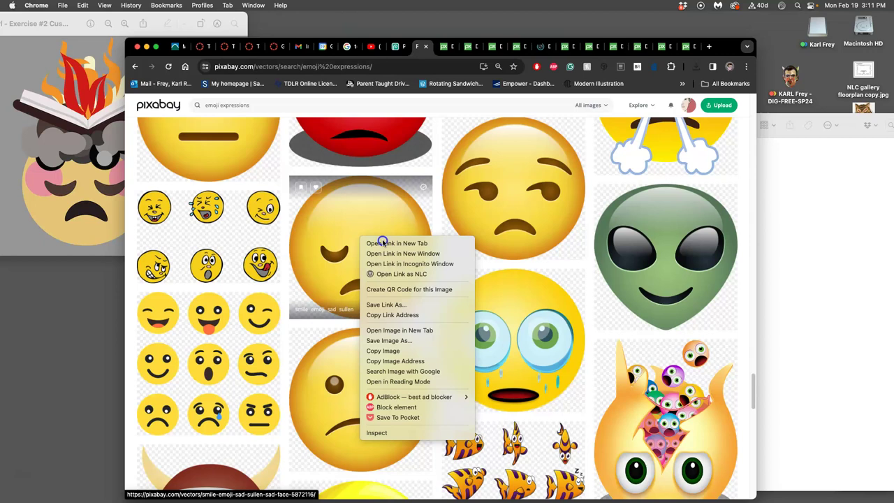
click(383, 243)
right_click(362, 396)
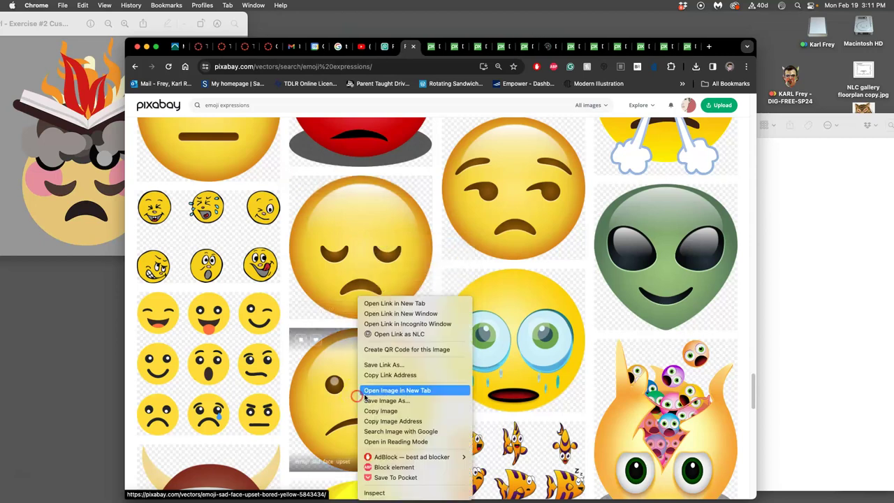
click(382, 303)
- Open the expressionless face, plain smiley and laughing emoji pages in new tabs
scroll(373, 277, up, 5)
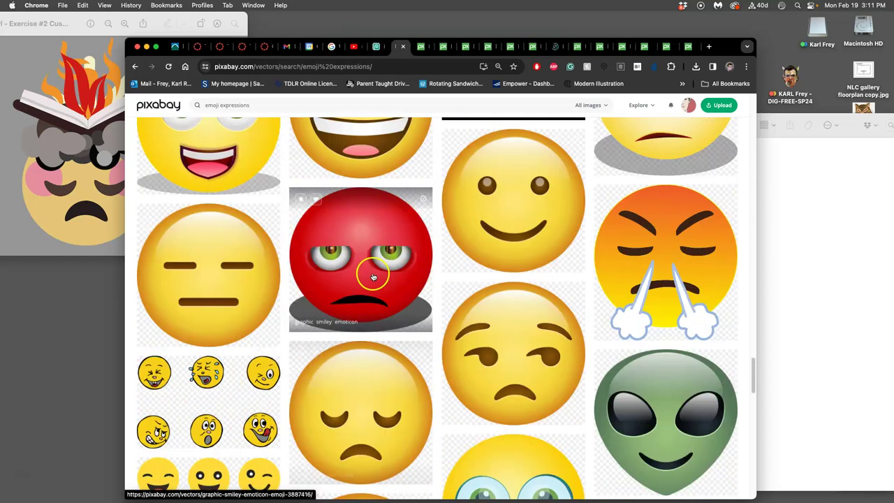
right_click(235, 277)
click(255, 281)
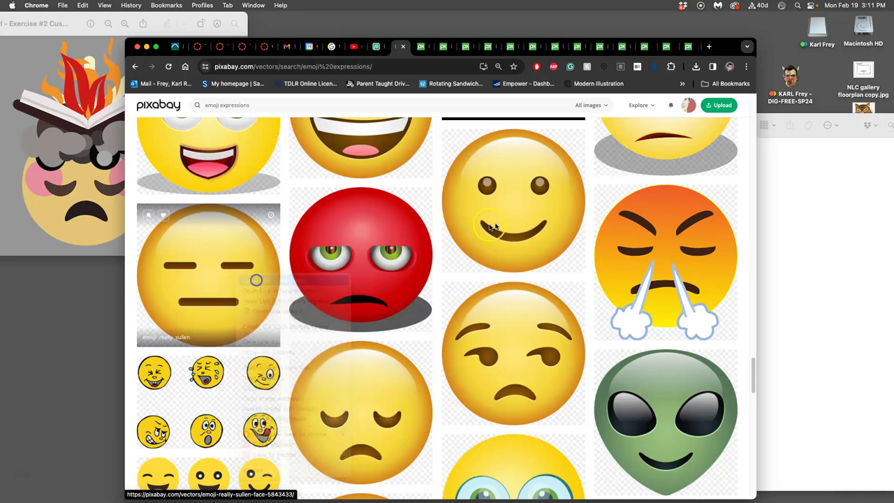
right_click(542, 213)
click(558, 220)
scroll(520, 252, up, 2)
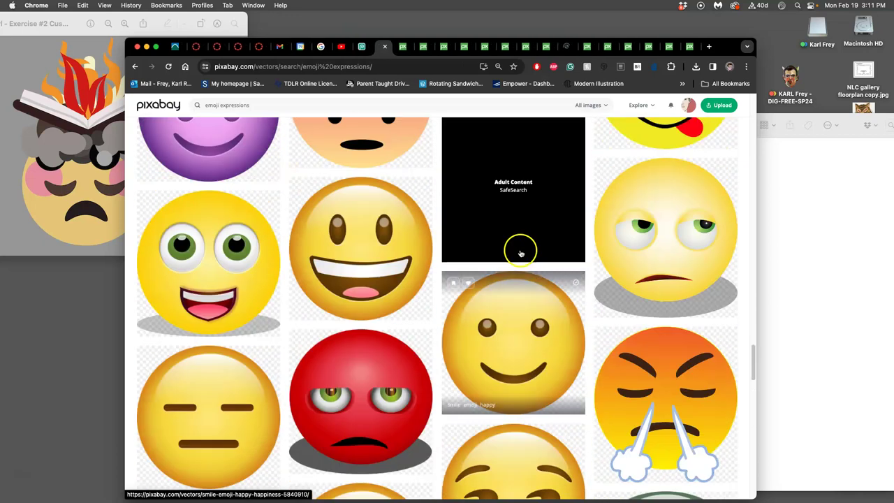
right_click(368, 248)
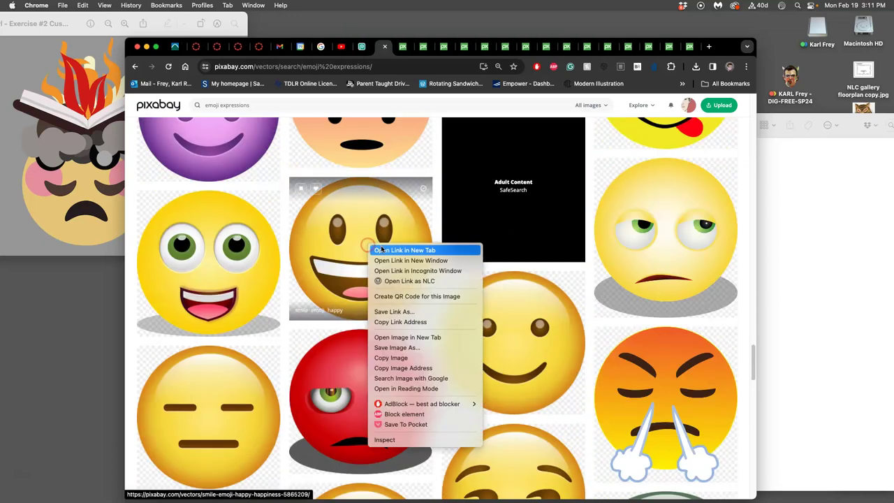
click(382, 253)
- Browse page 2 of the emoji expression vector results
scroll(465, 342, down, 5)
scroll(465, 349, down, 3)
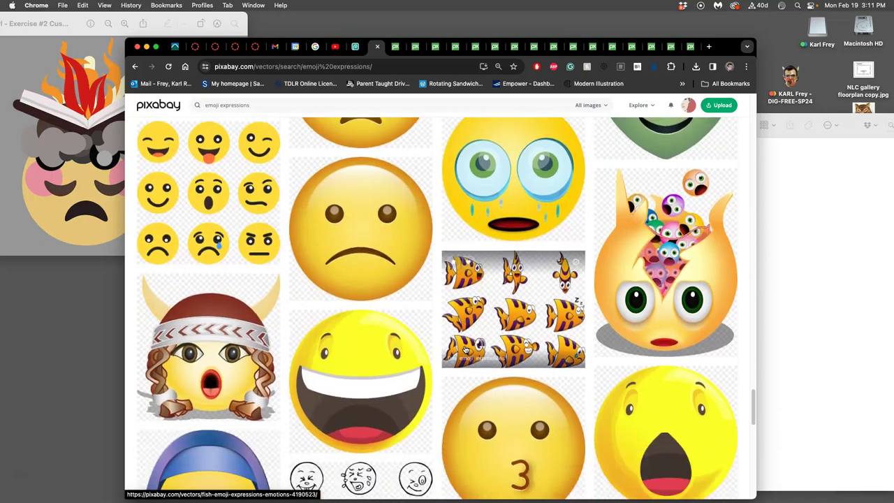
scroll(488, 342, down, 4)
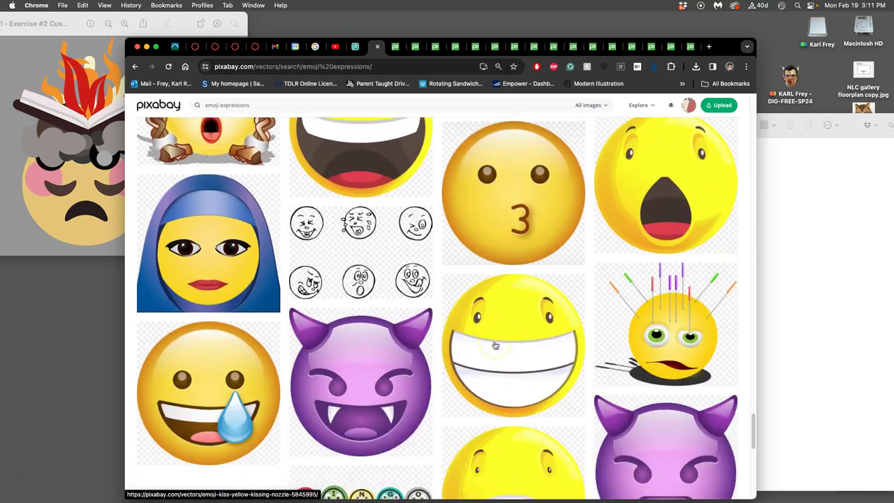
scroll(396, 311, down, 3)
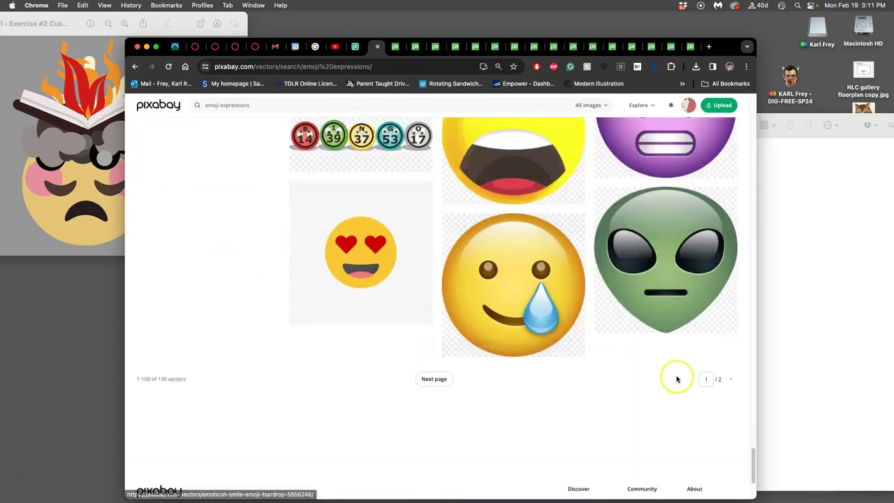
click(732, 380)
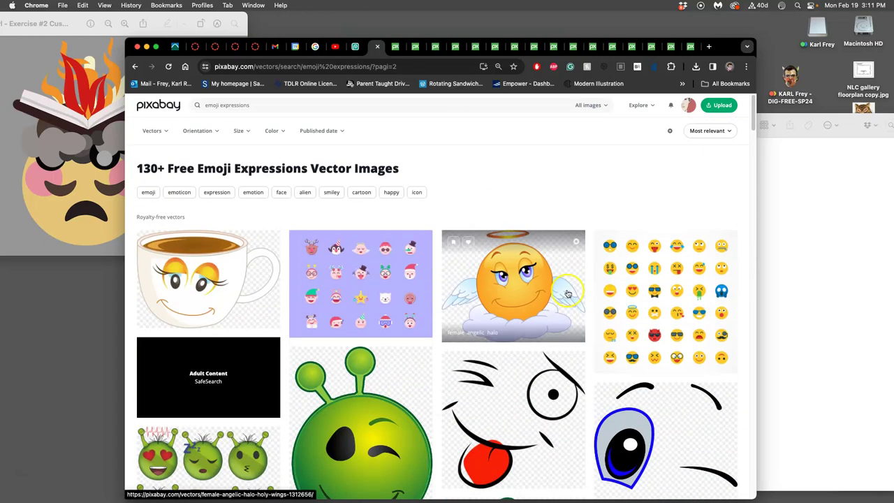
scroll(574, 299, down, 7)
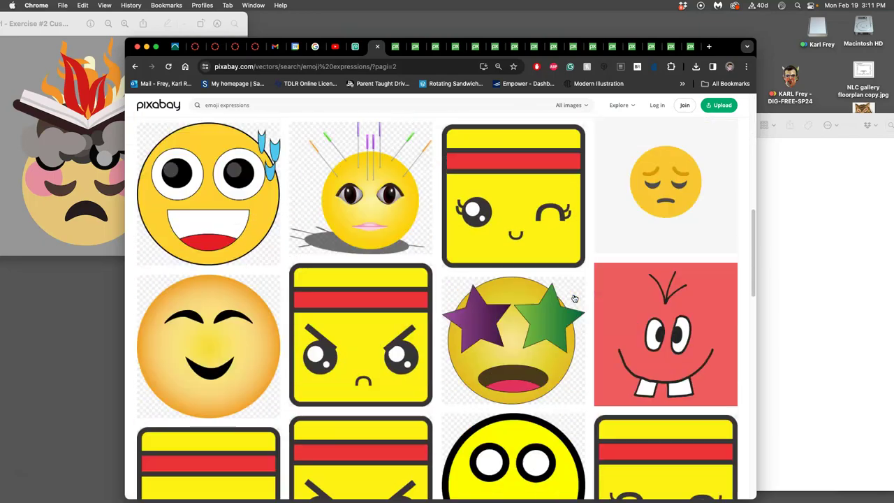
scroll(574, 299, down, 2)
scroll(574, 298, down, 1)
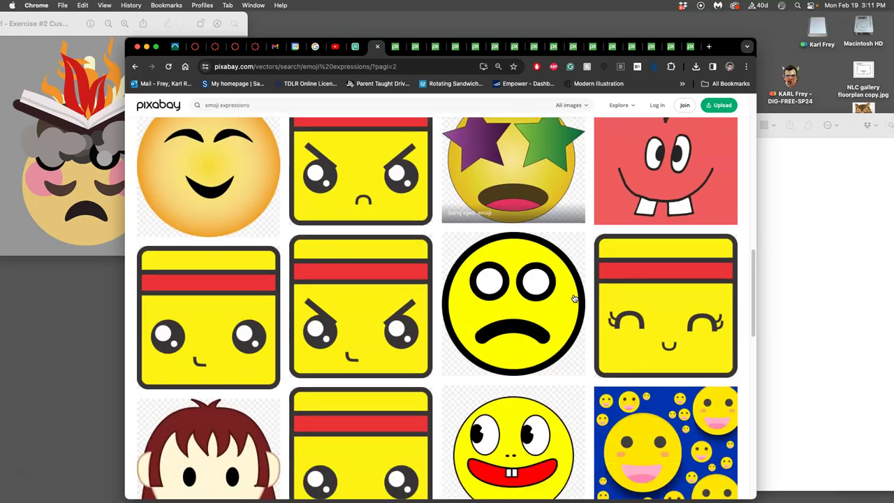
scroll(574, 299, down, 6)
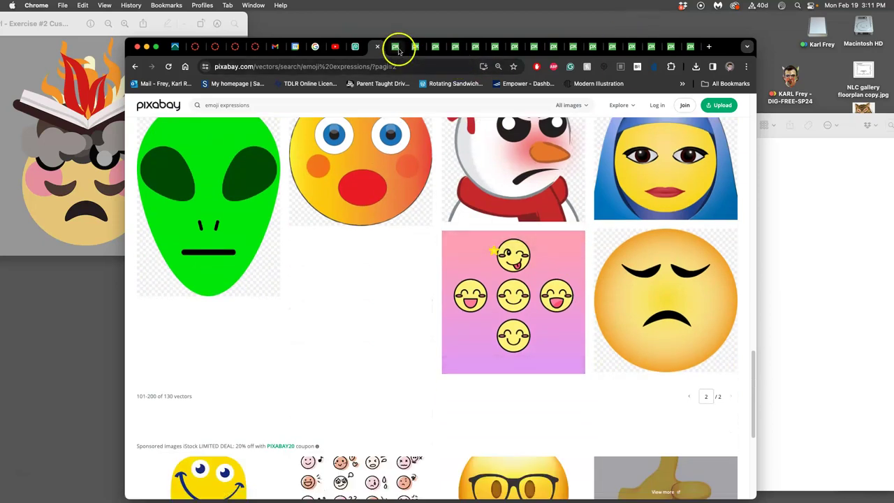
- Close the burning-match flame page, open Downloads in Finder and select today's flame PNGs
click(691, 48)
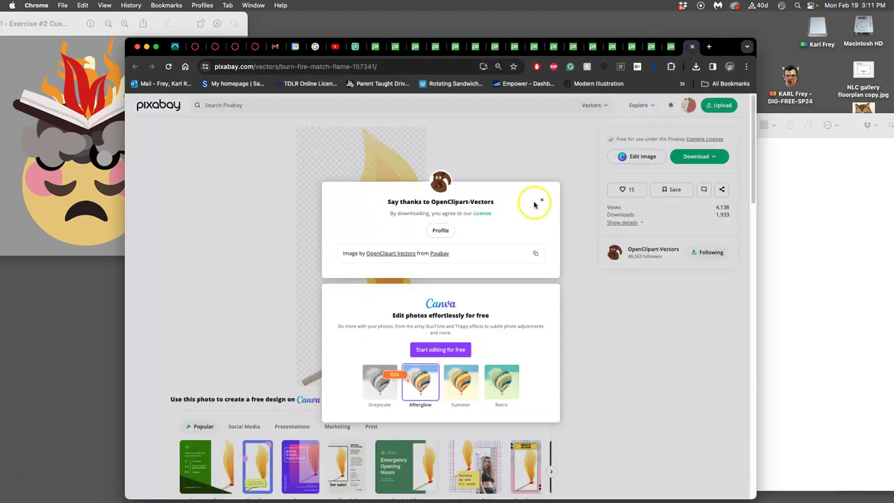
click(692, 47)
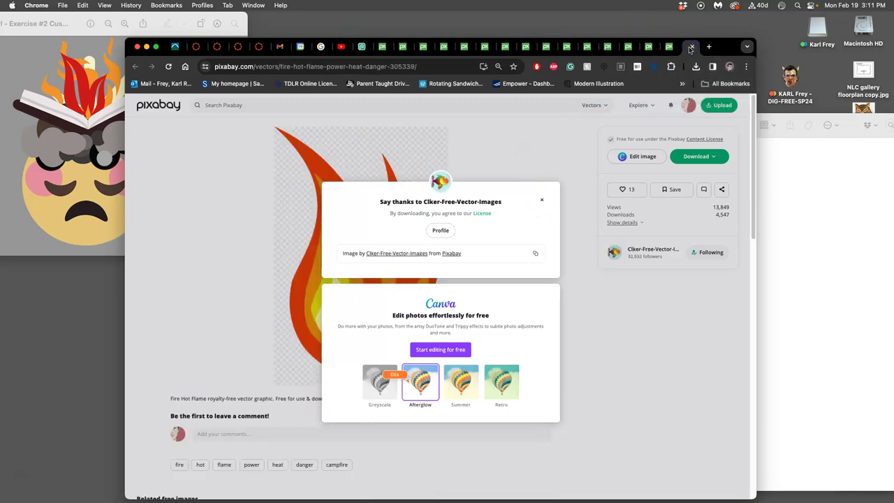
mouse_move(6, 414)
click(11, 458)
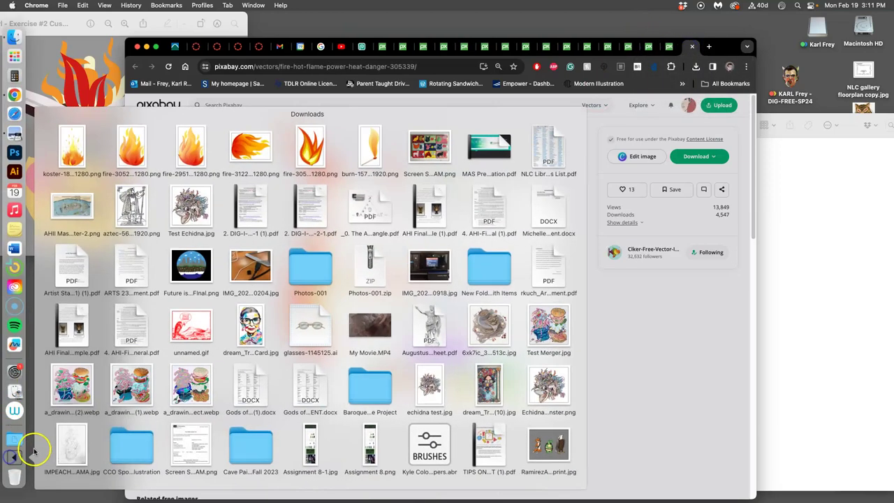
scroll(473, 271, down, 10)
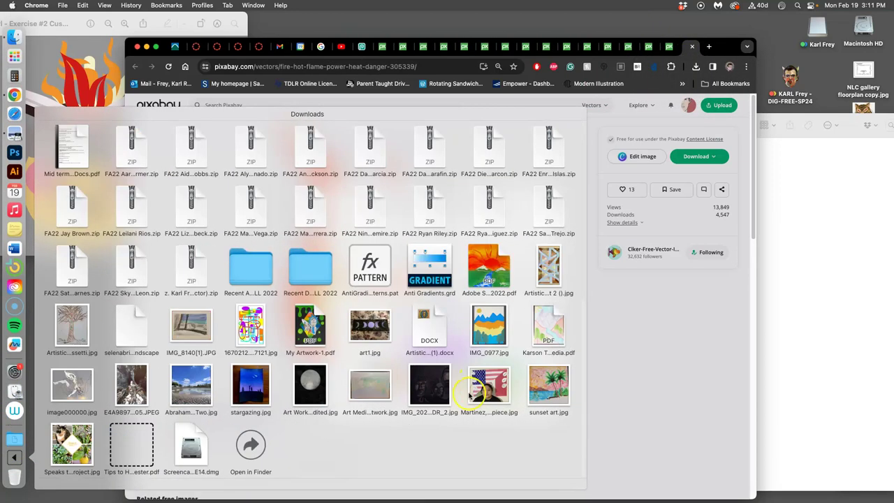
click(252, 443)
drag(318, 227, 845, 268)
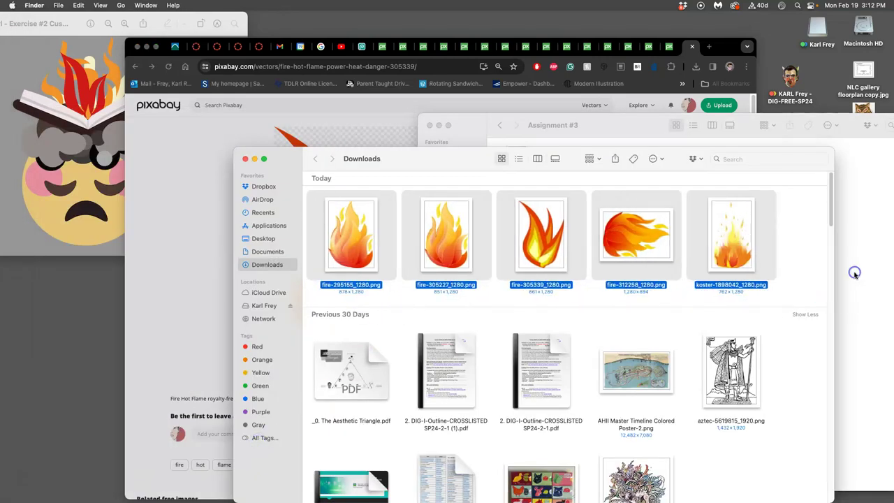